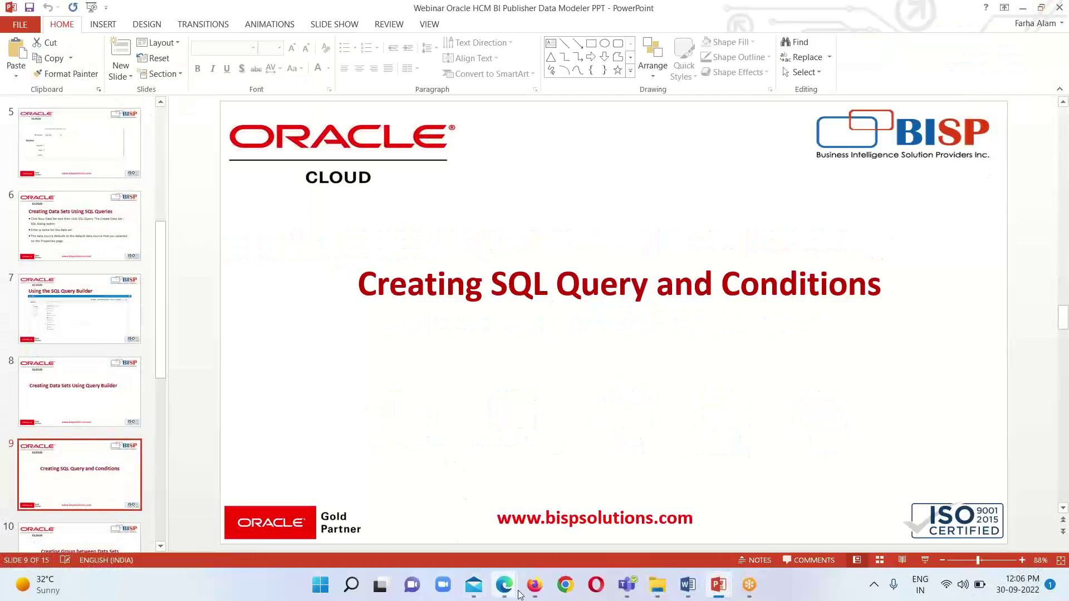
Step: Switch to Firefox and open the BI catalog from Reports and Analytics in Oracle Fusion Cloud Applications
mouse_move(535, 585)
click(526, 536)
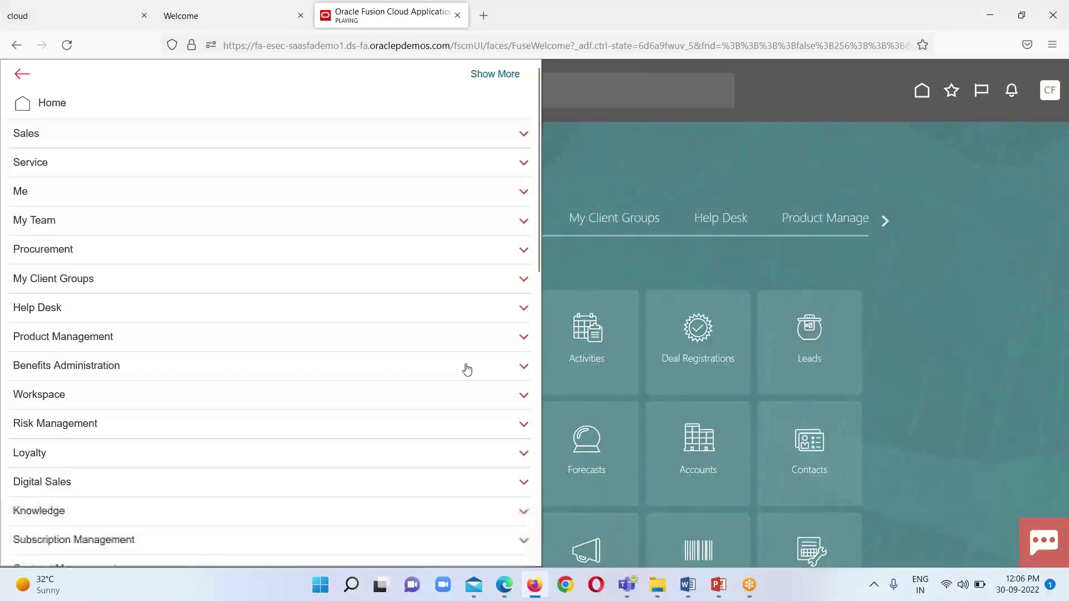
scroll(375, 409, down, 4)
scroll(375, 408, down, 5)
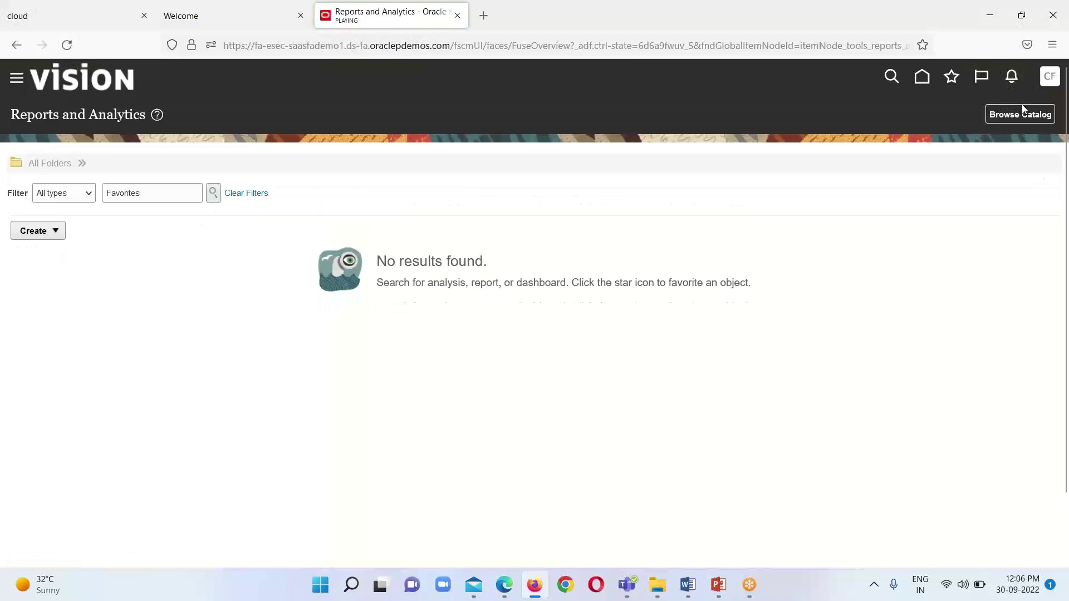
click(1014, 115)
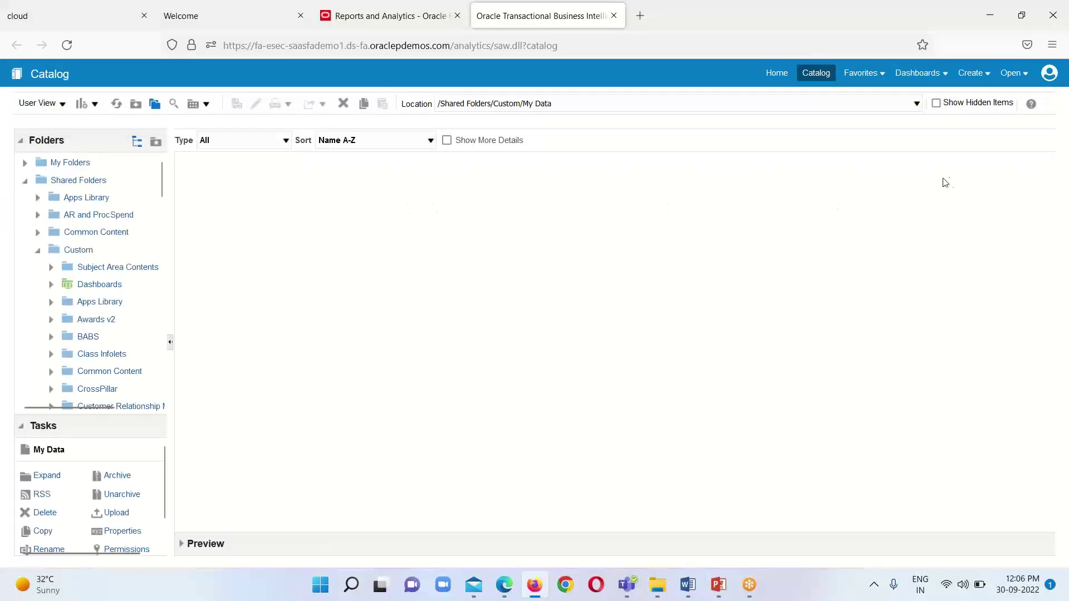
Step: Open the My Data folder under Custom in the catalog's Shared Folders
click(37, 250)
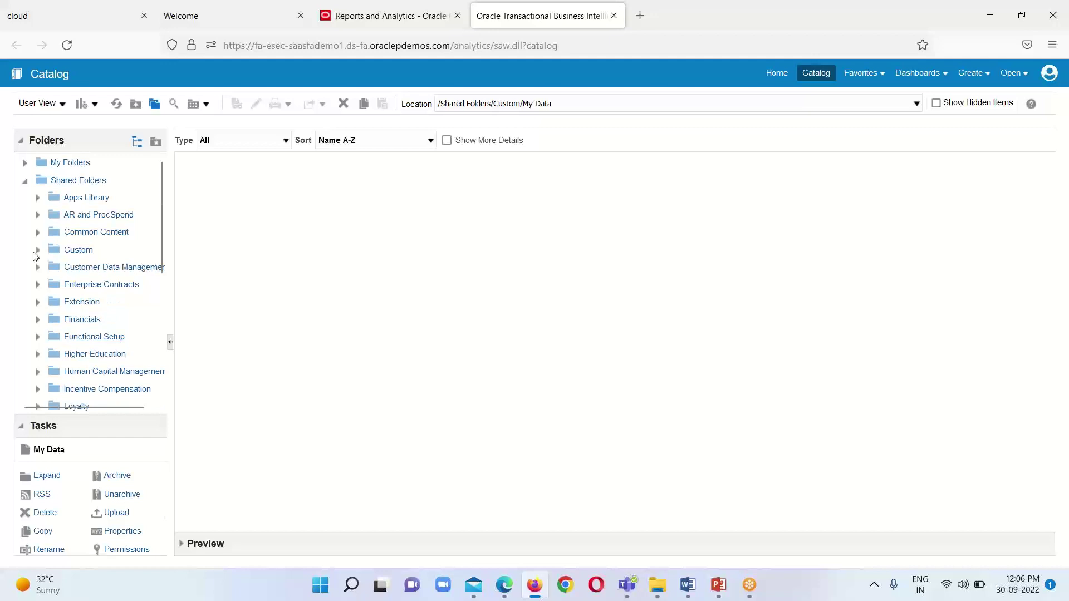
click(68, 250)
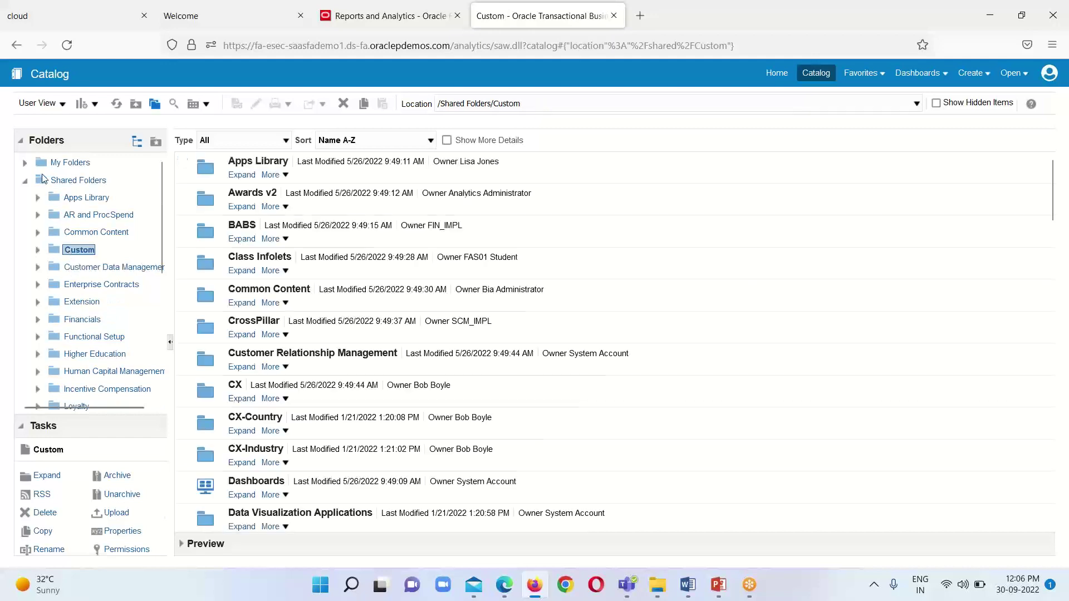
click(24, 181)
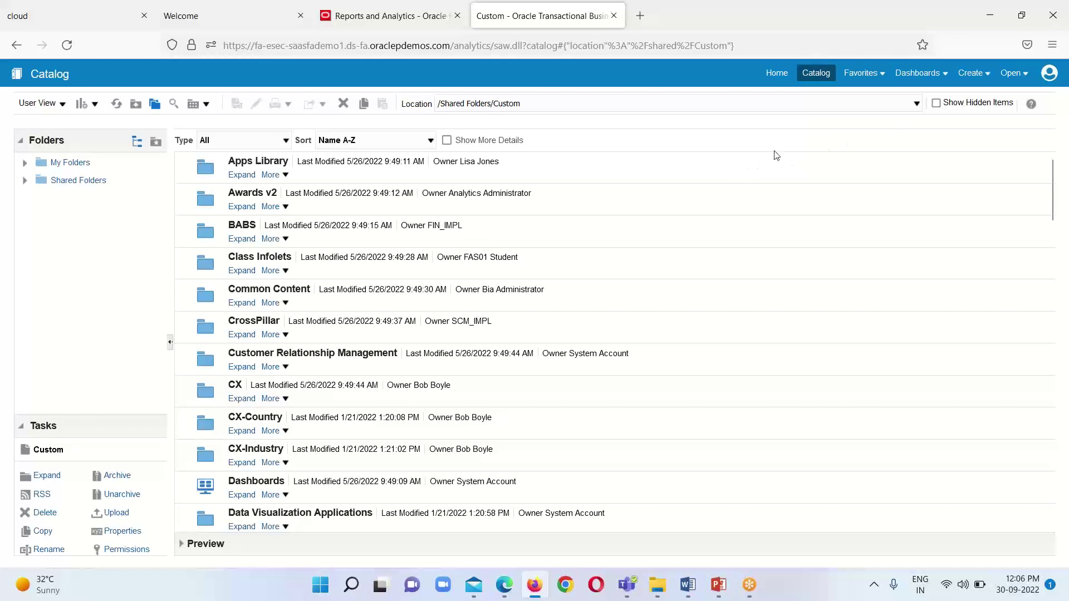
click(823, 76)
click(25, 180)
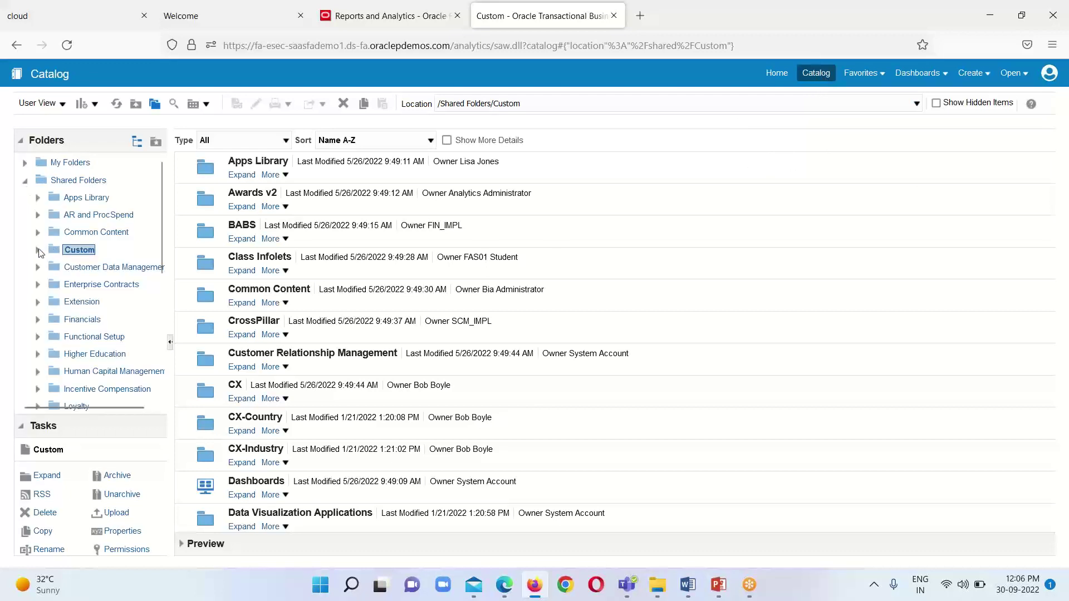
scroll(94, 310, down, 10)
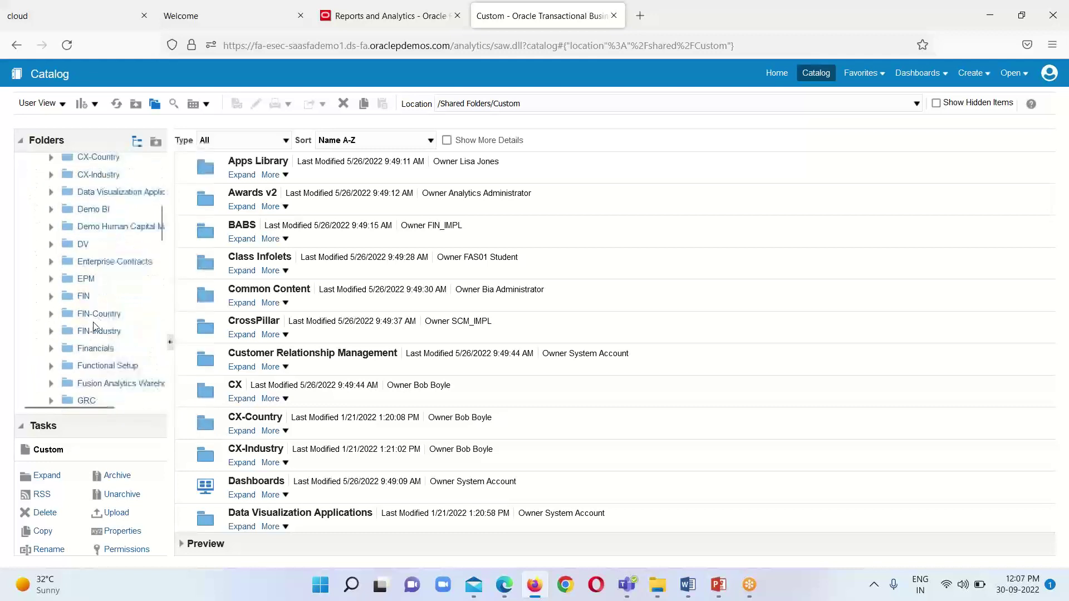
scroll(70, 362, down, 3)
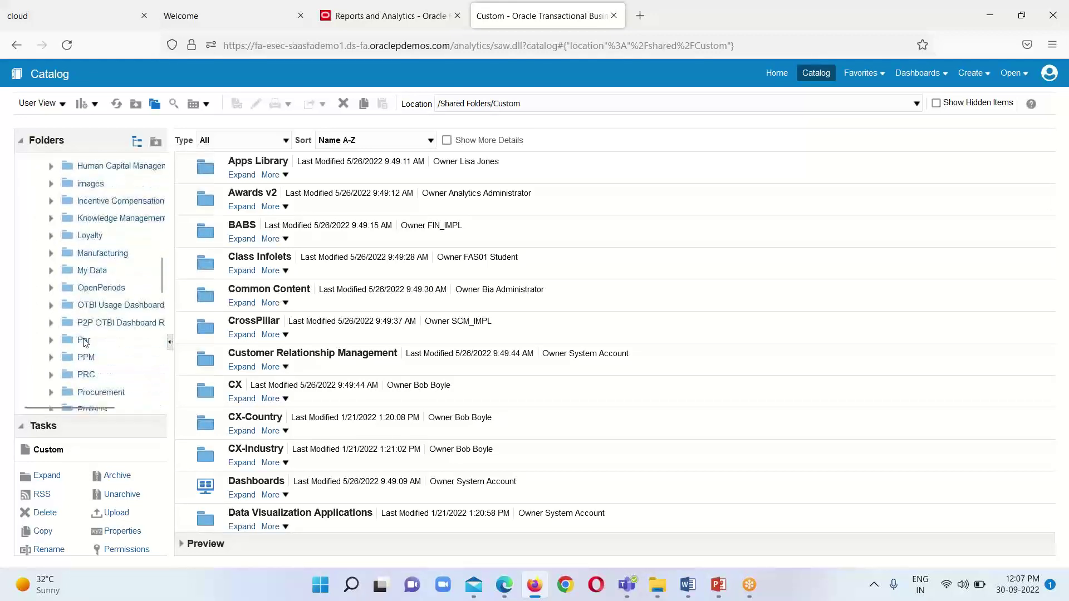
click(94, 269)
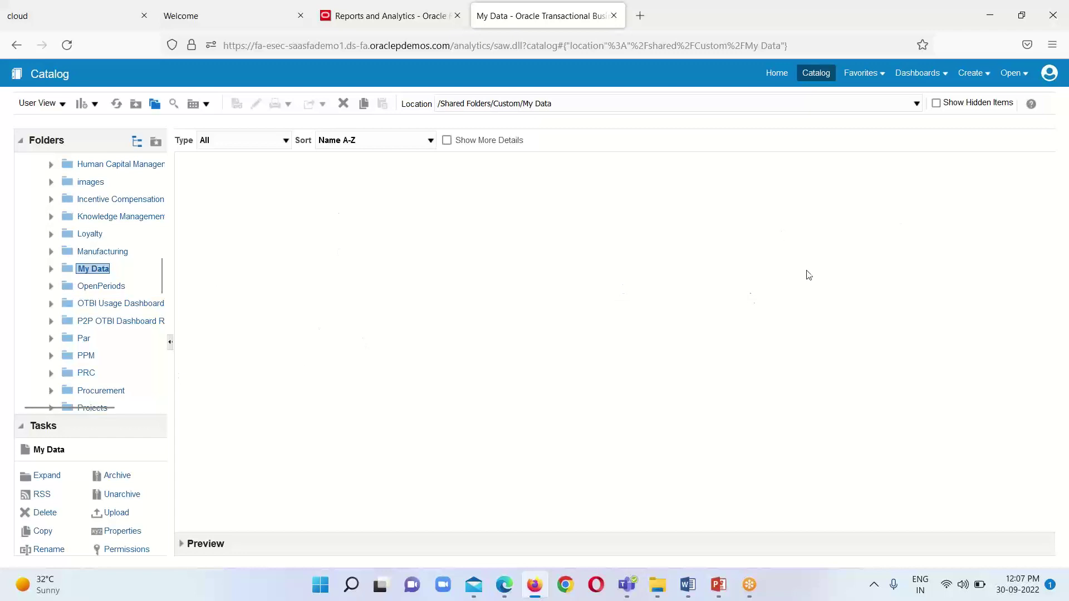
Step: Create a new data model and start a new SQL Query data set in it
click(983, 82)
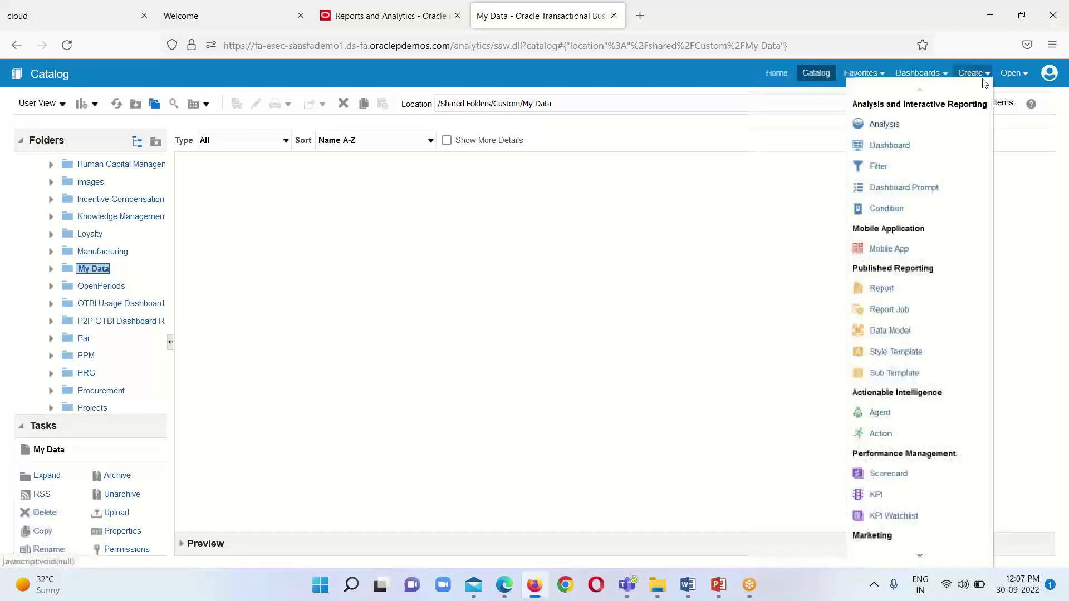
click(890, 330)
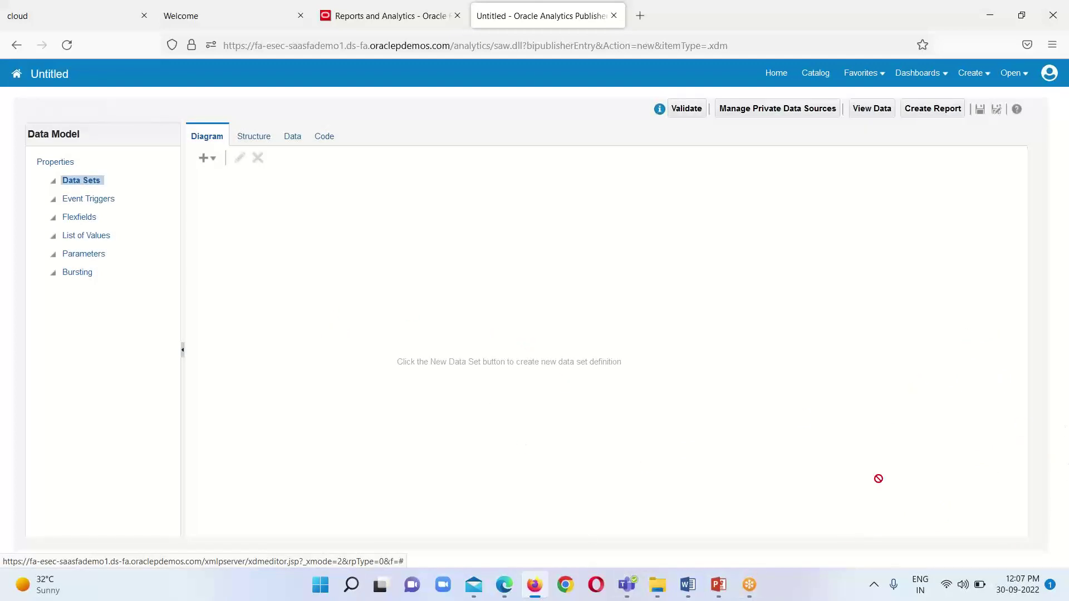
click(211, 162)
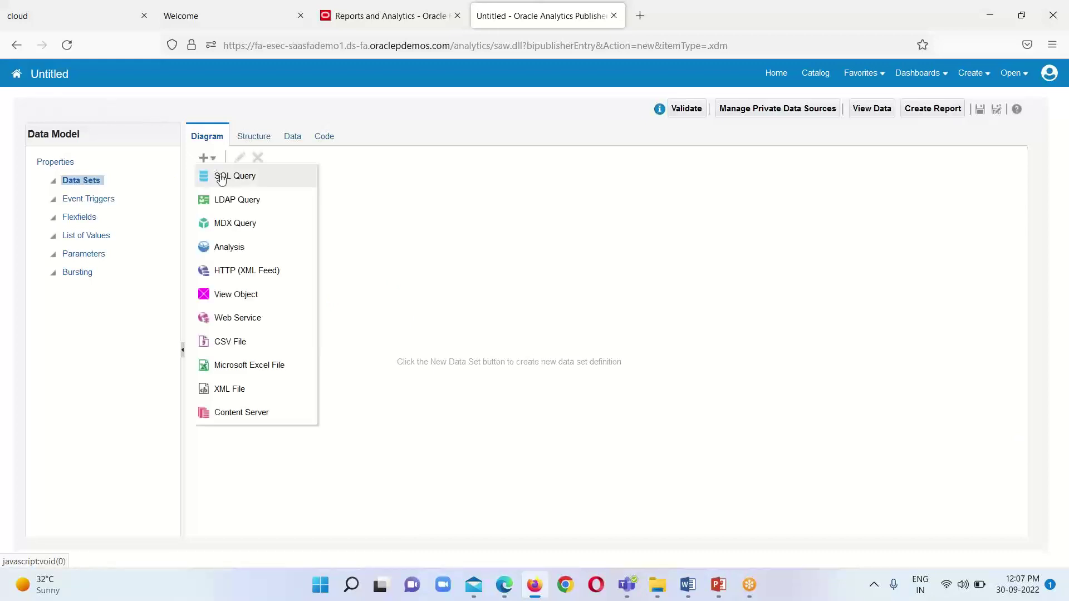
click(221, 177)
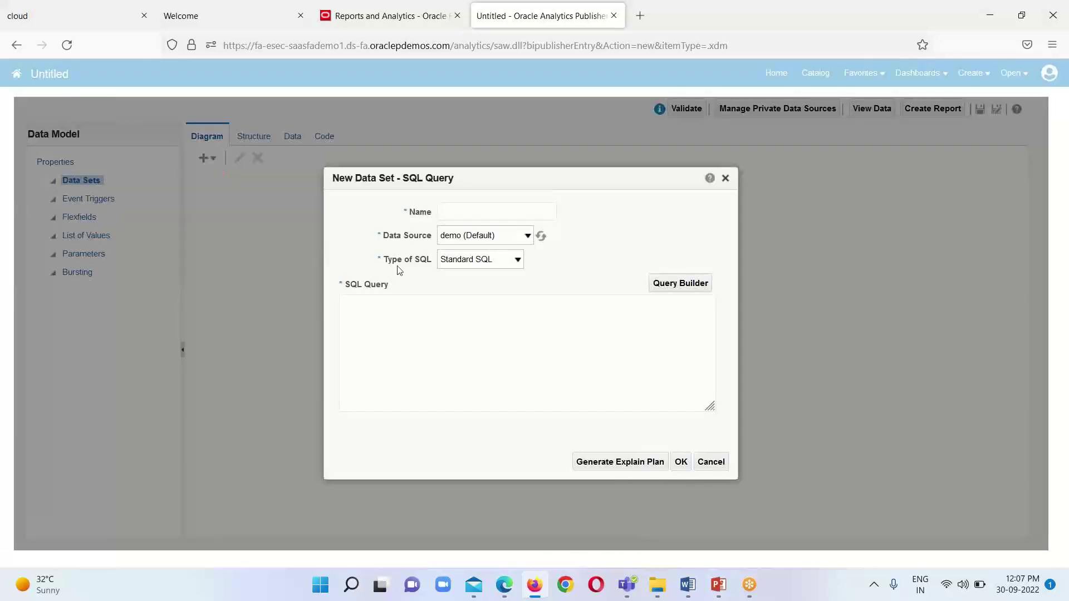
Step: Name the data set Employee Info and set its data source to Oracle BI EE
click(471, 212)
text(E)
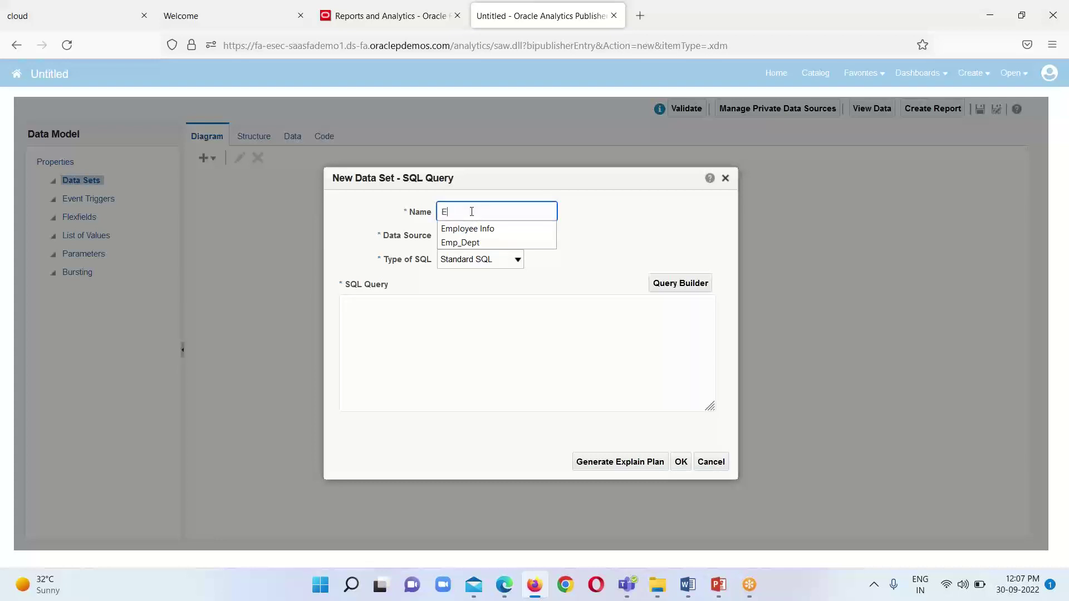
text(mployee Info)
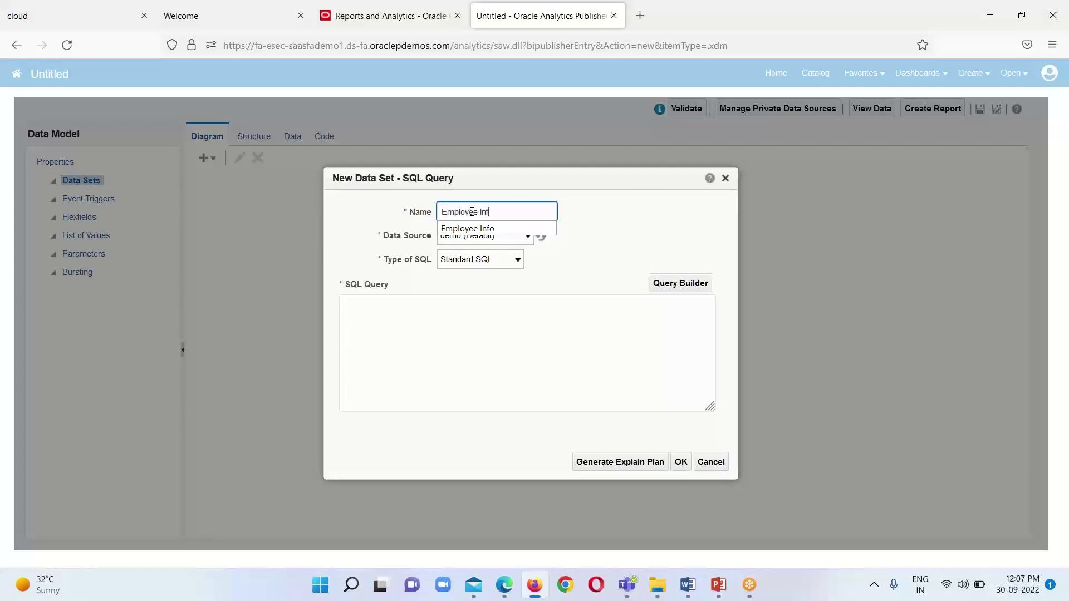
click(642, 241)
click(525, 236)
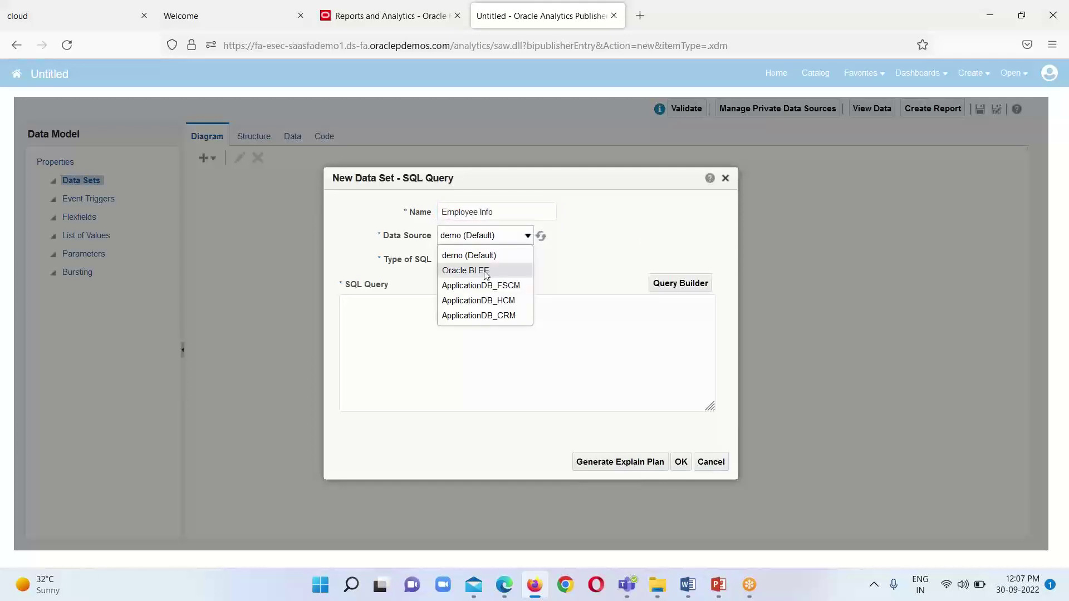
click(486, 273)
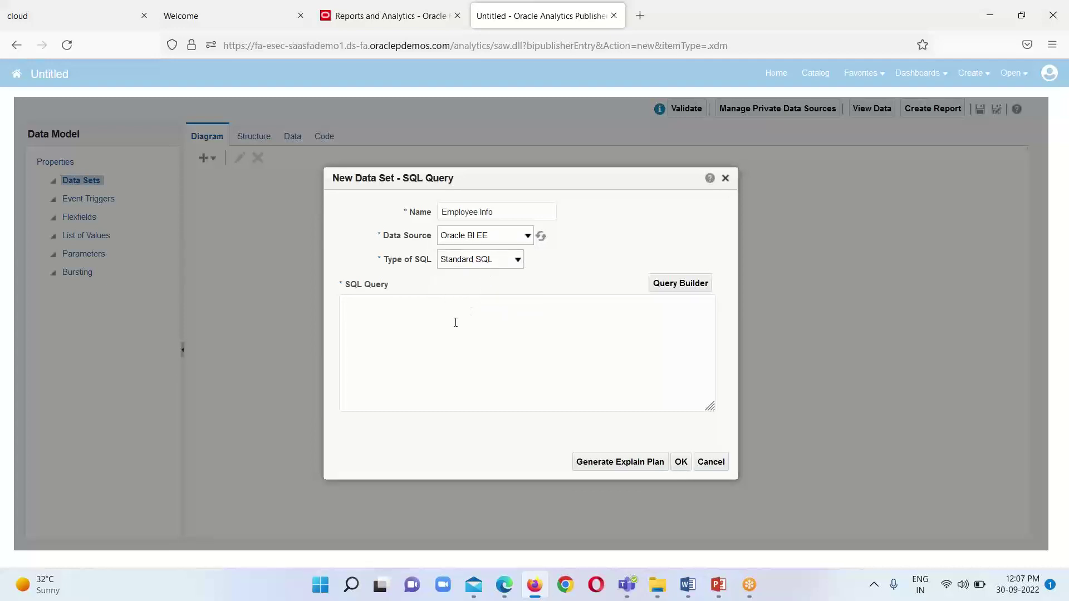
click(385, 312)
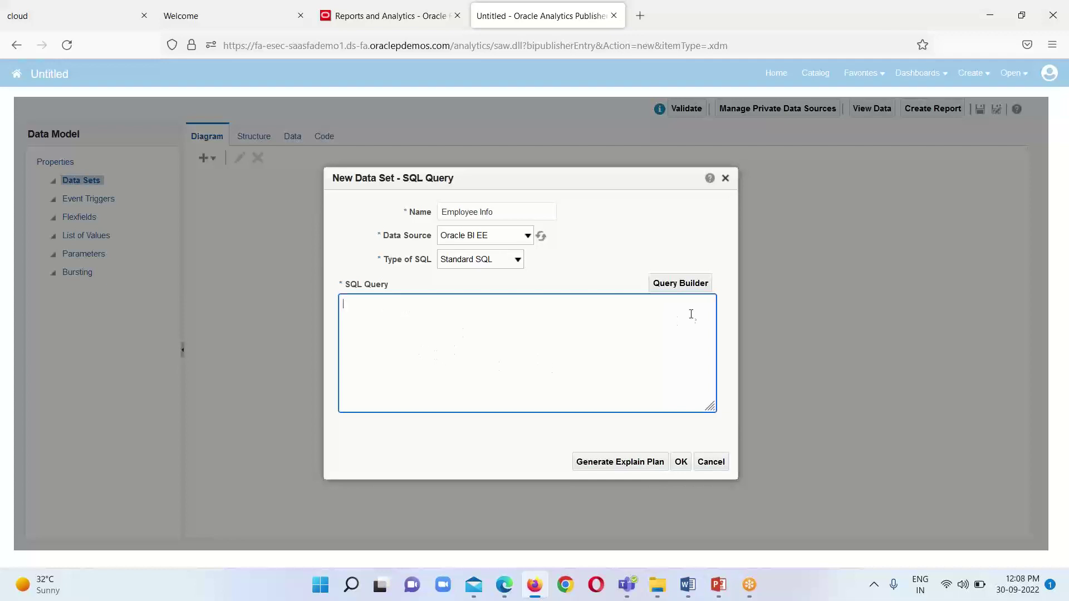
Step: Open the Query Builder and select the Workforce Management - Worker Assignment Real Time catalog
click(679, 283)
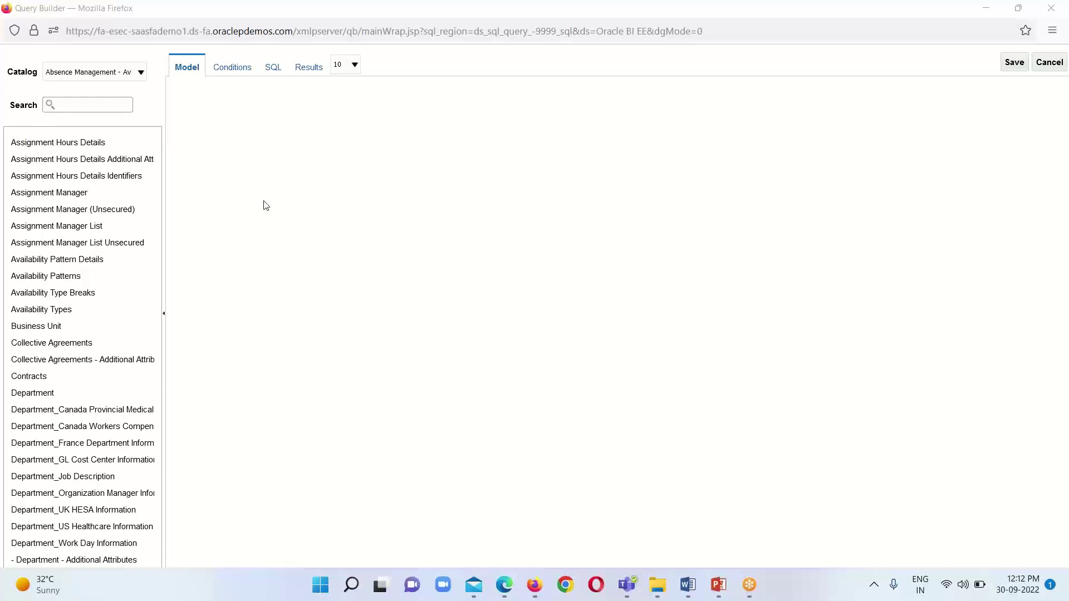
click(140, 75)
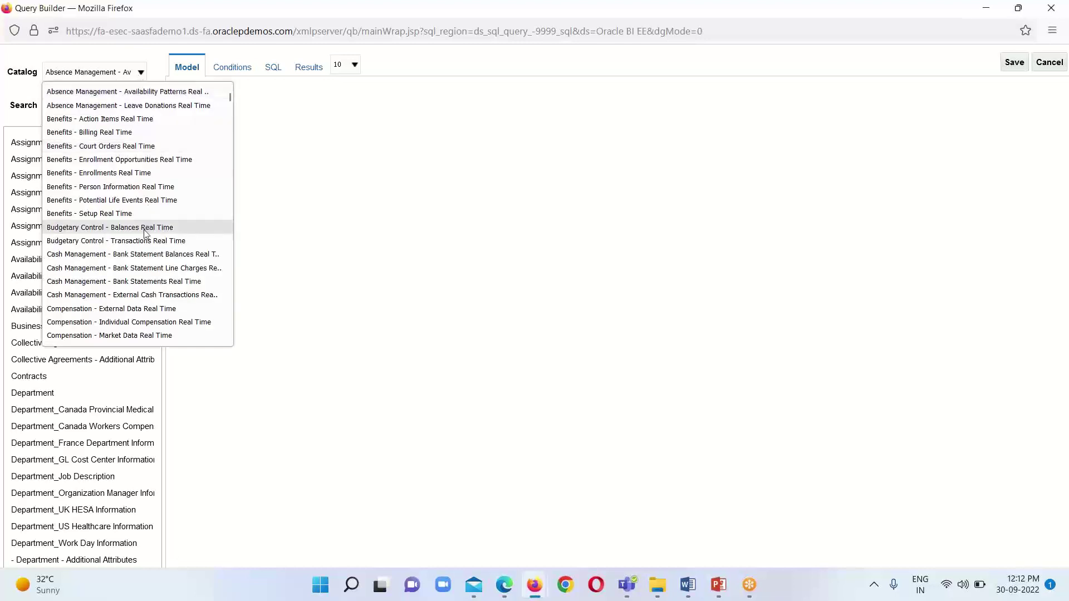
scroll(143, 233, down, 15)
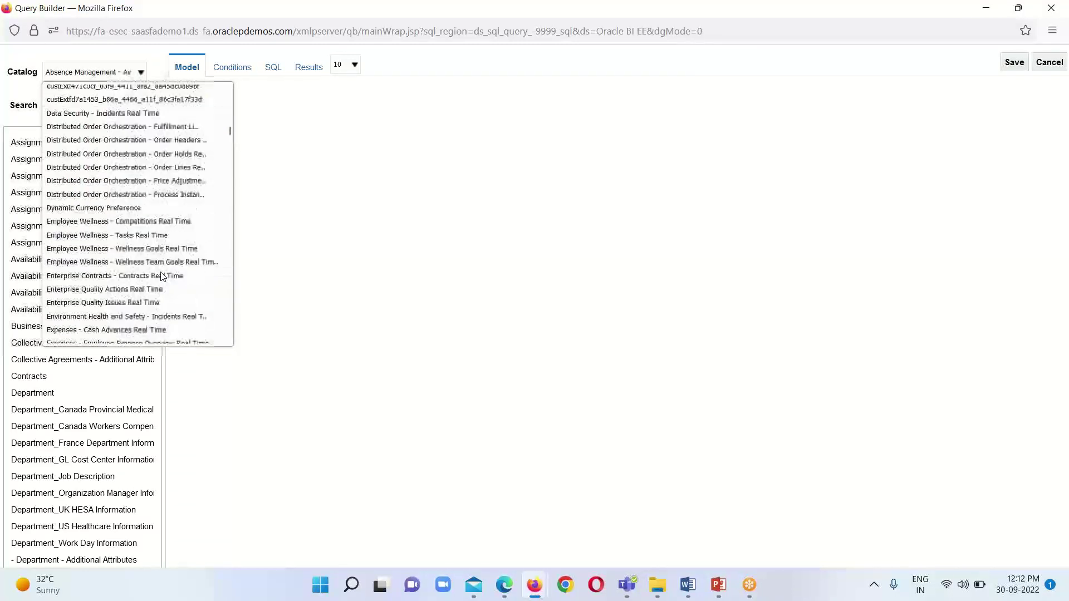
scroll(160, 281, down, 20)
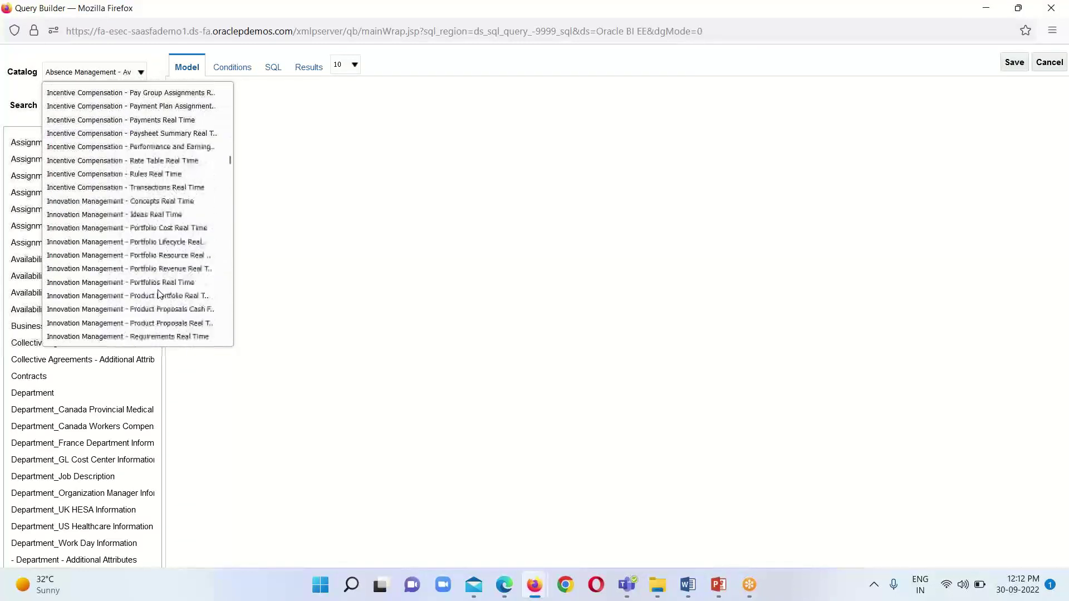
scroll(160, 294, down, 20)
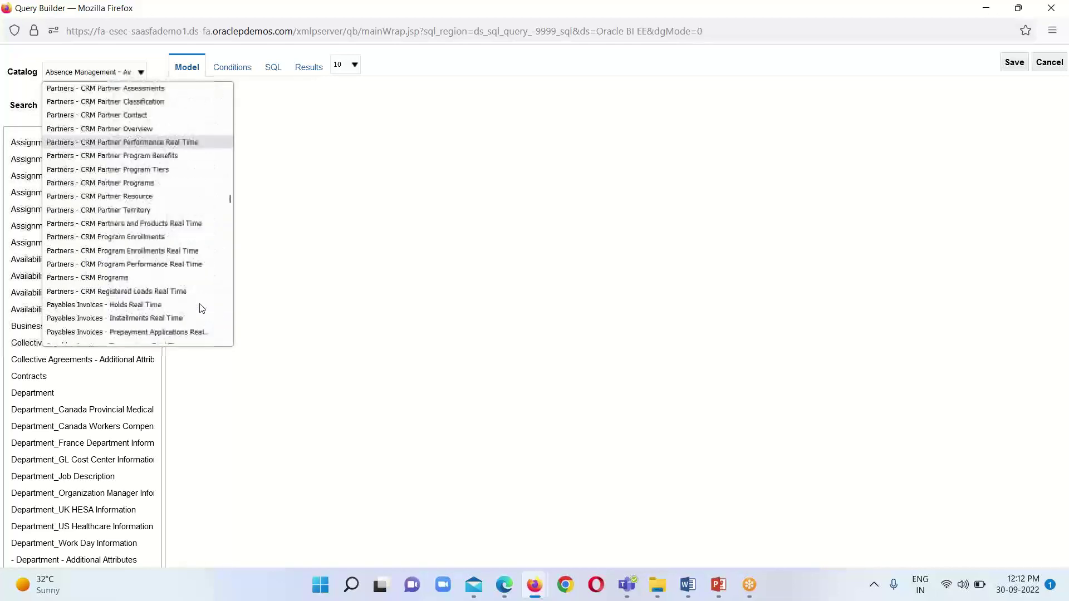
scroll(201, 308, down, 20)
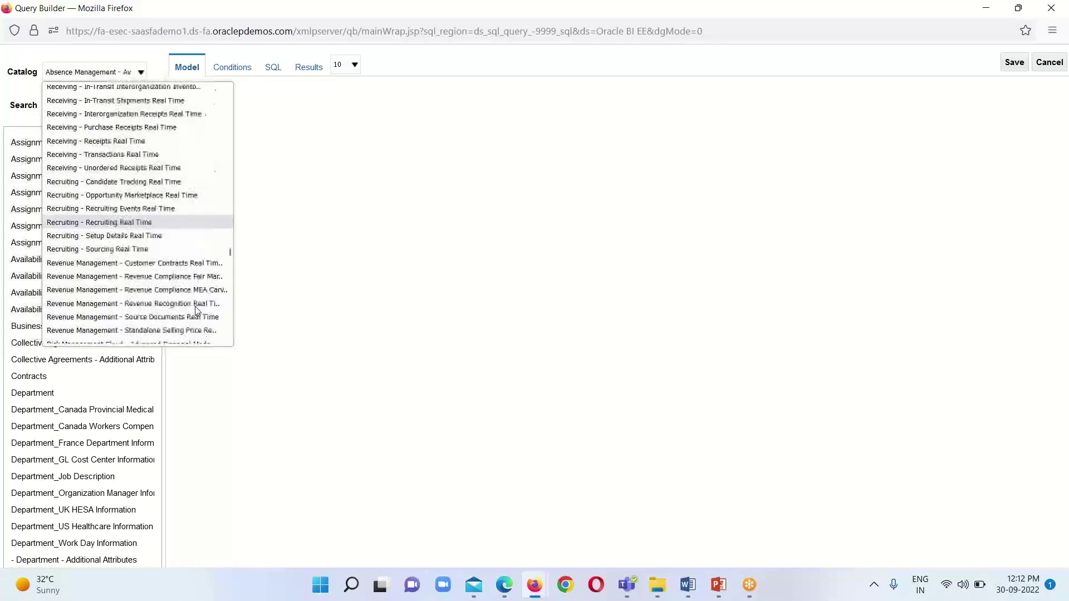
scroll(192, 312, down, 20)
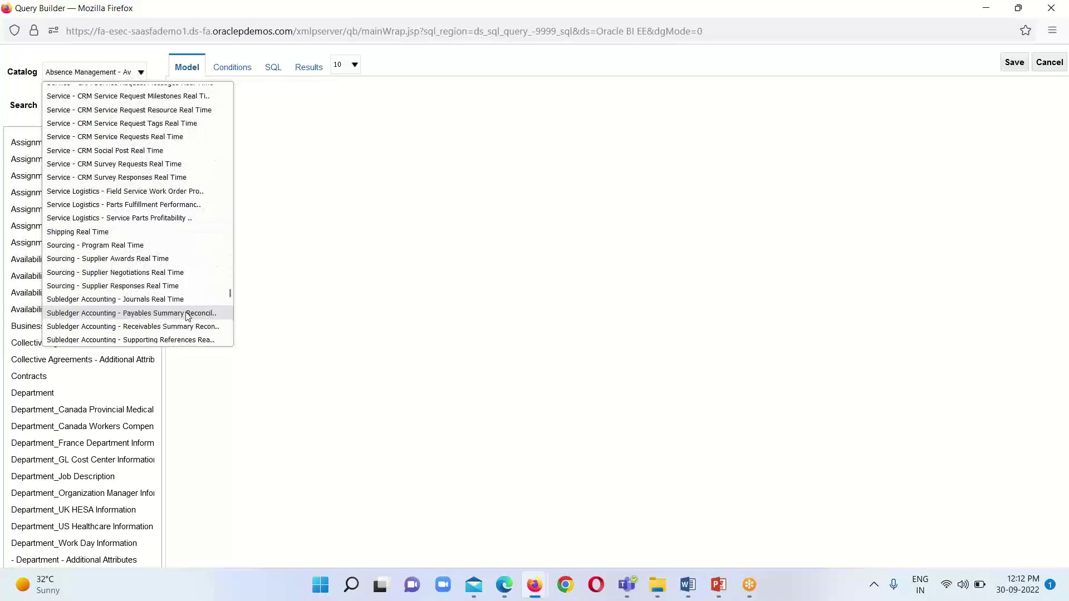
scroll(186, 316, down, 15)
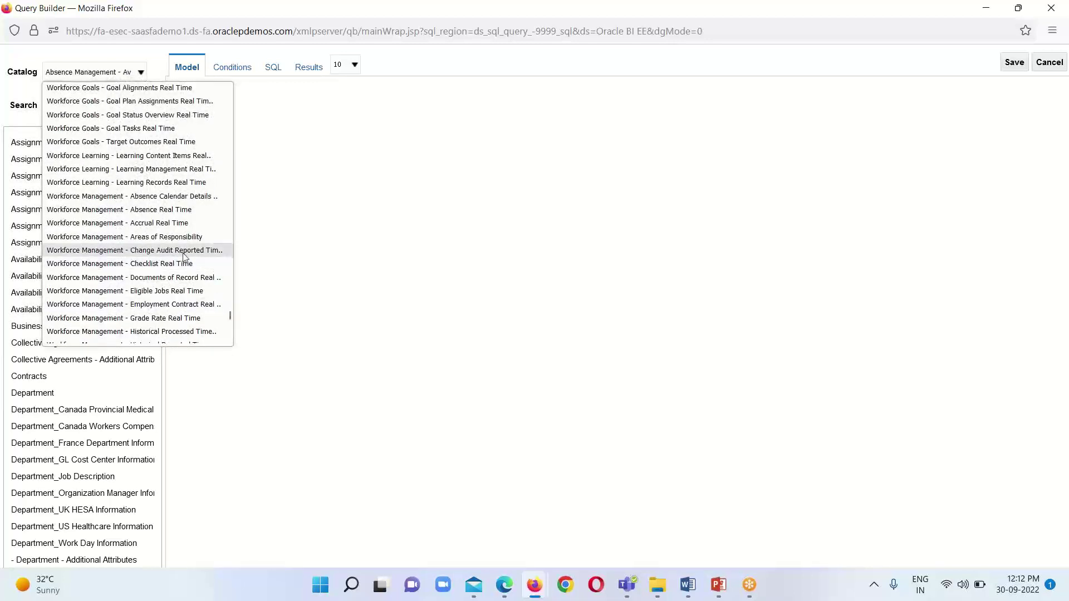
scroll(170, 270, down, 6)
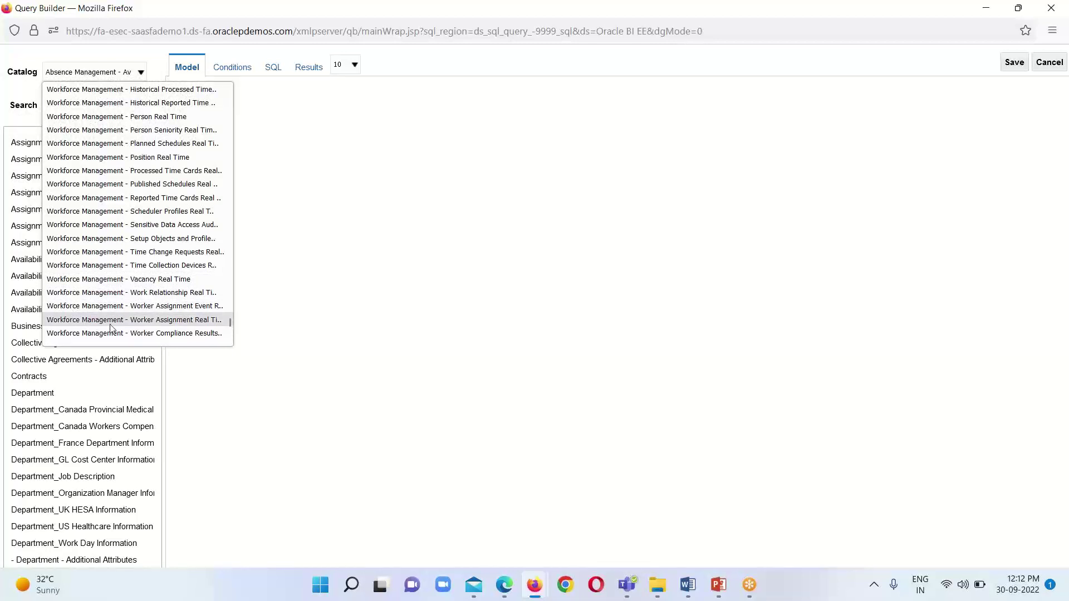
click(194, 321)
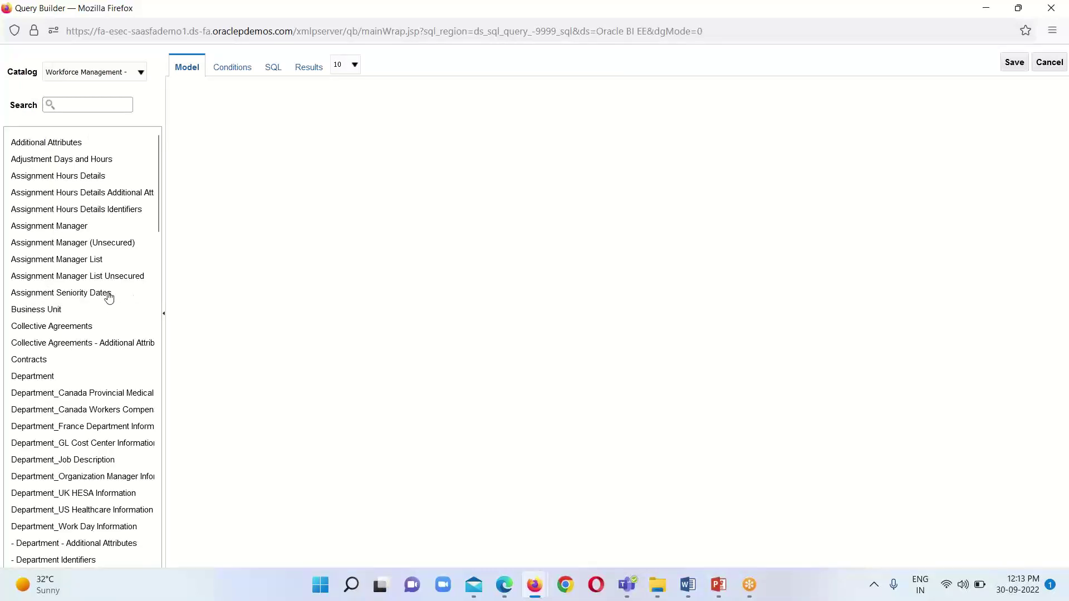
Step: Add the Business Unit table to the query model and include its Business Unit Name column
scroll(104, 308, down, 2)
scroll(104, 308, down, 4)
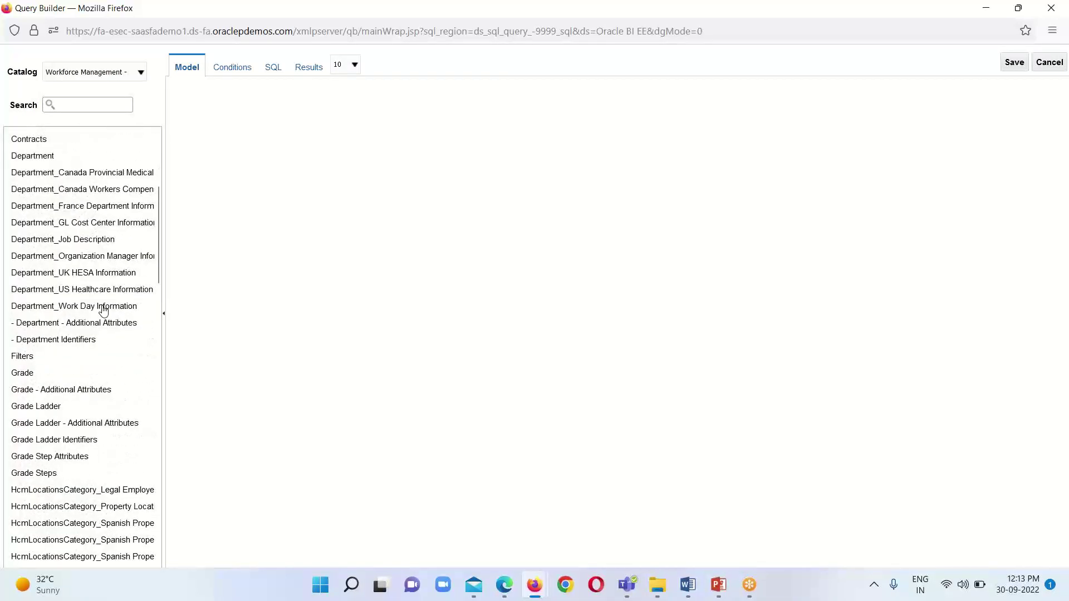
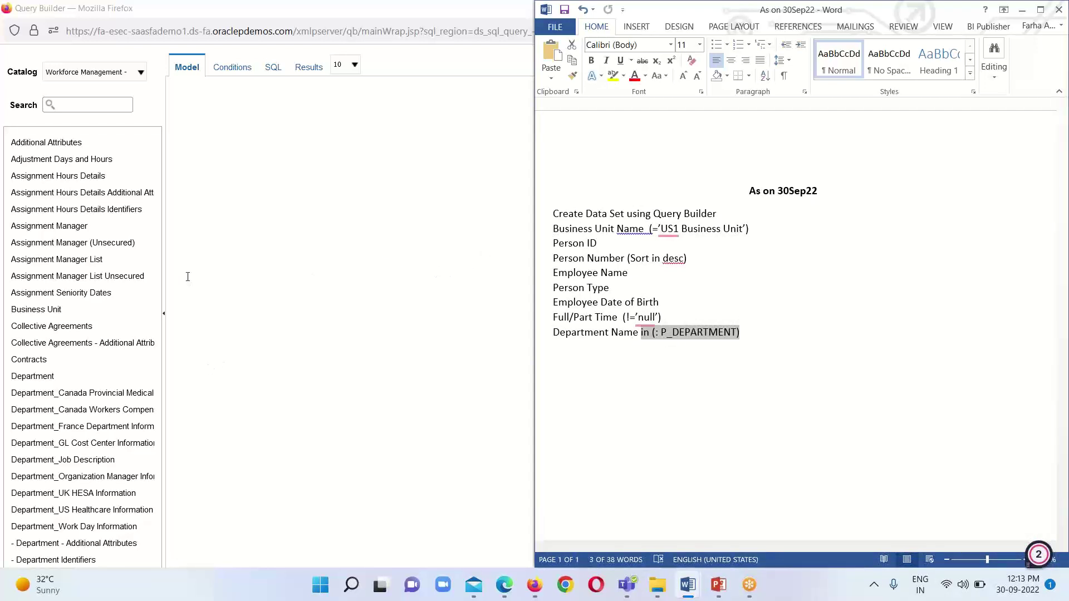
click(328, 193)
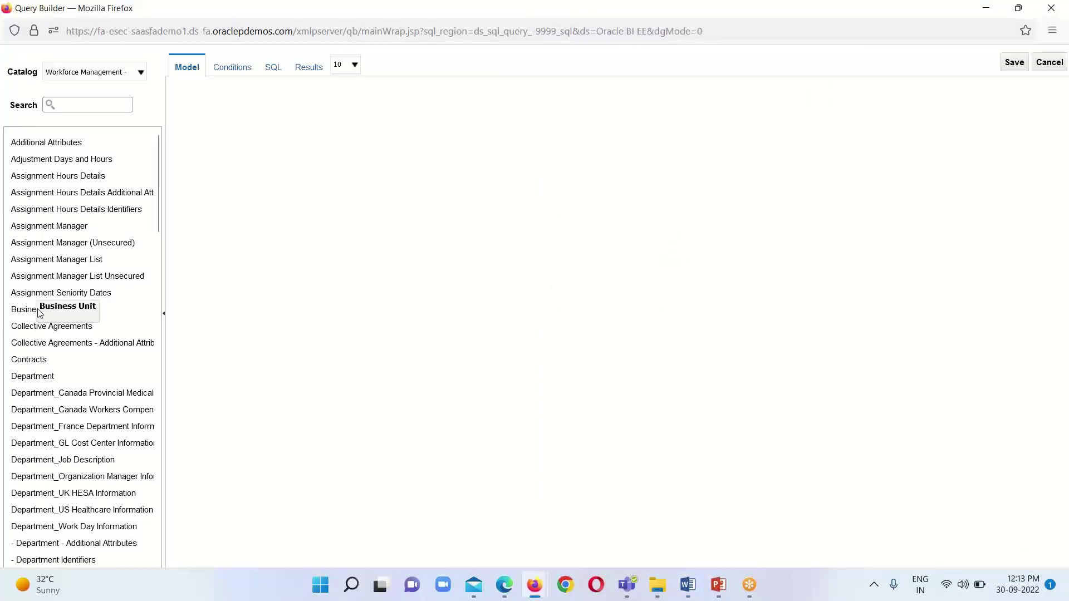
drag(444, 277, 444, 277)
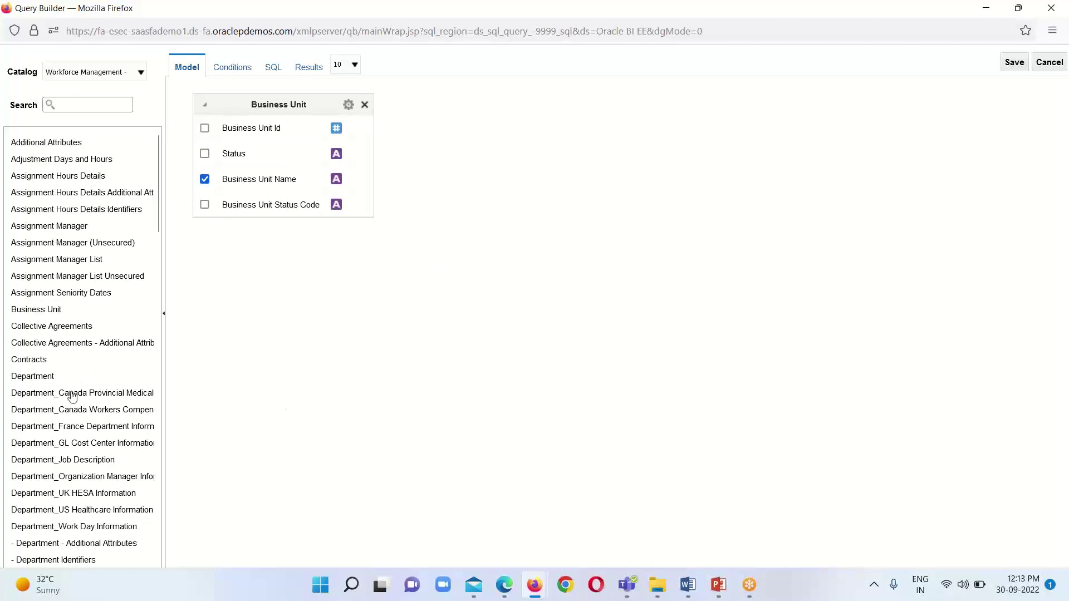
Step: Add the Department table to the query model and include its Department Name column
scroll(75, 404, down, 2)
scroll(78, 409, down, 4)
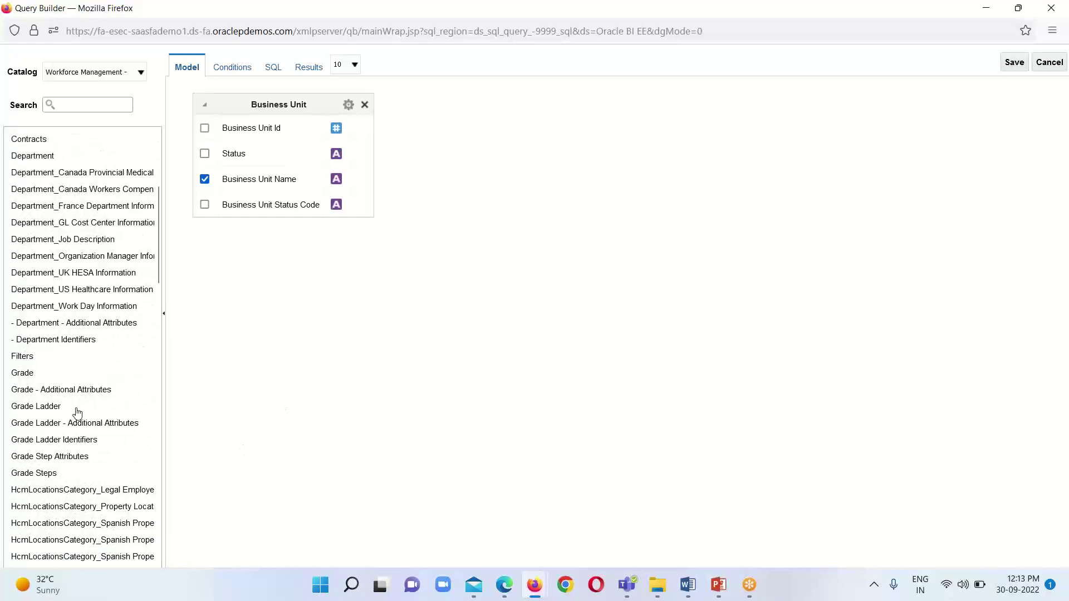
scroll(84, 328, up, 4)
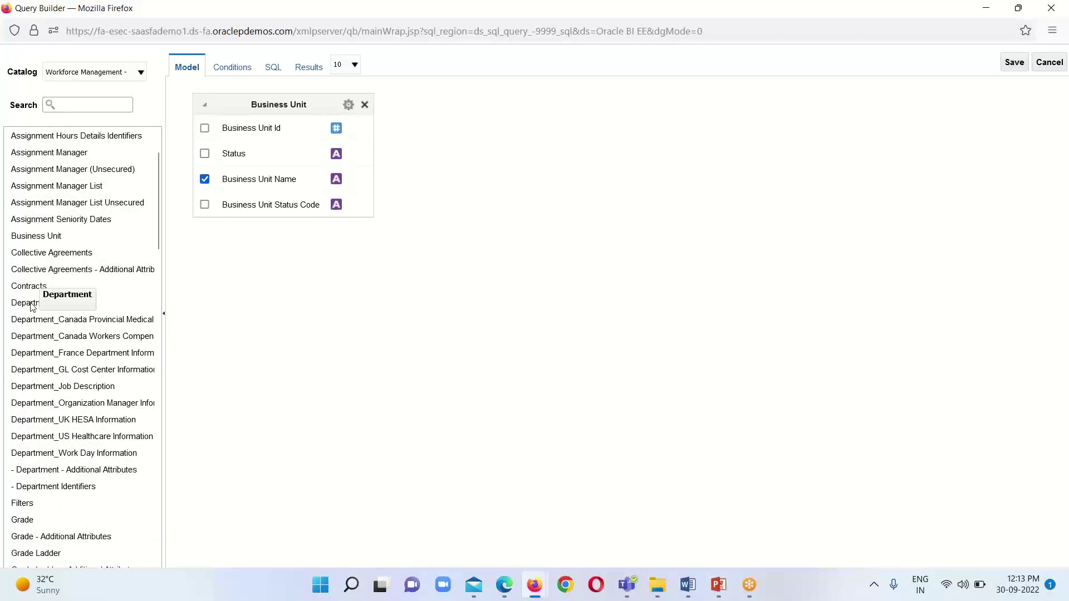
click(32, 305)
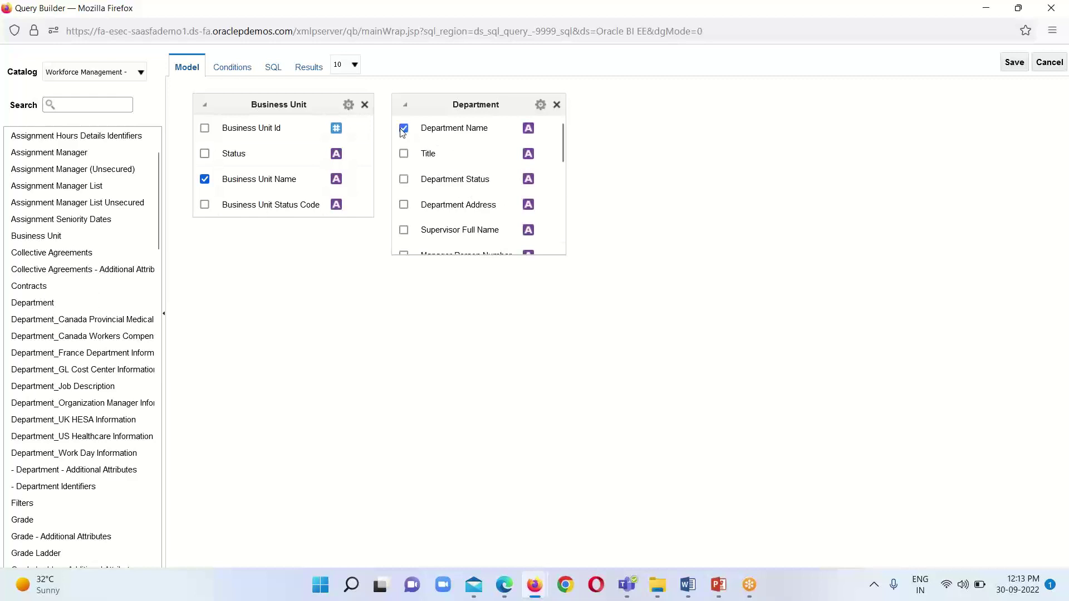
Step: Add the Worker table to the query model
scroll(93, 372, down, 3)
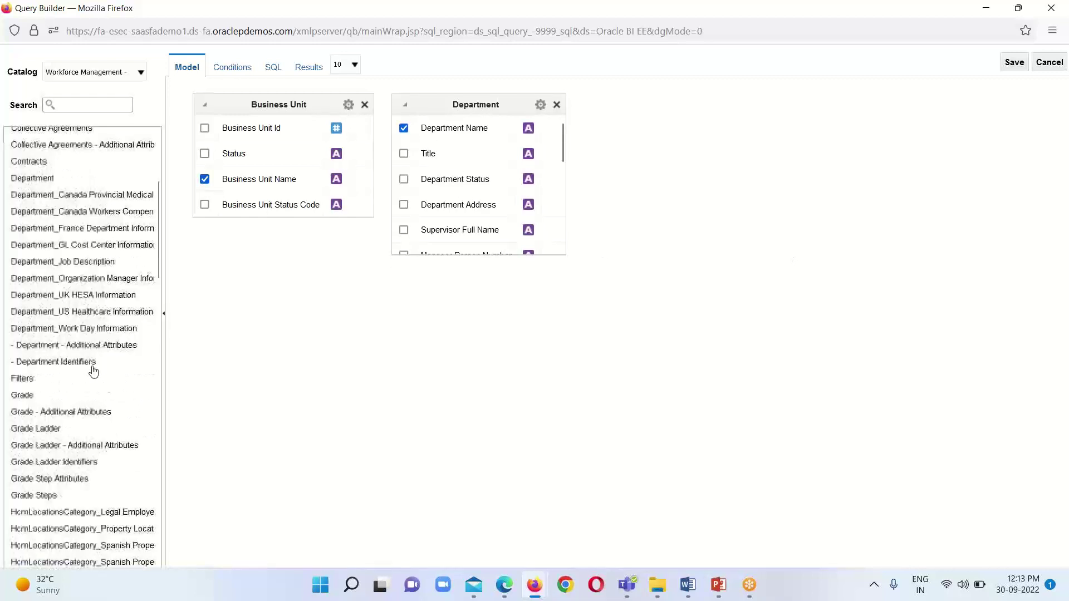
scroll(93, 371, down, 15)
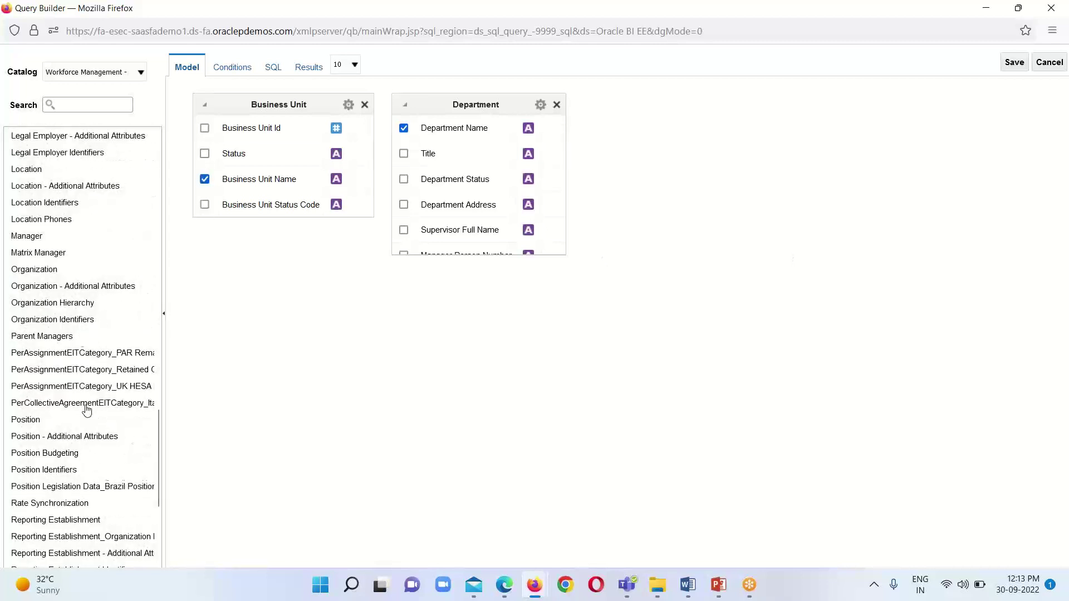
scroll(86, 411, down, 7)
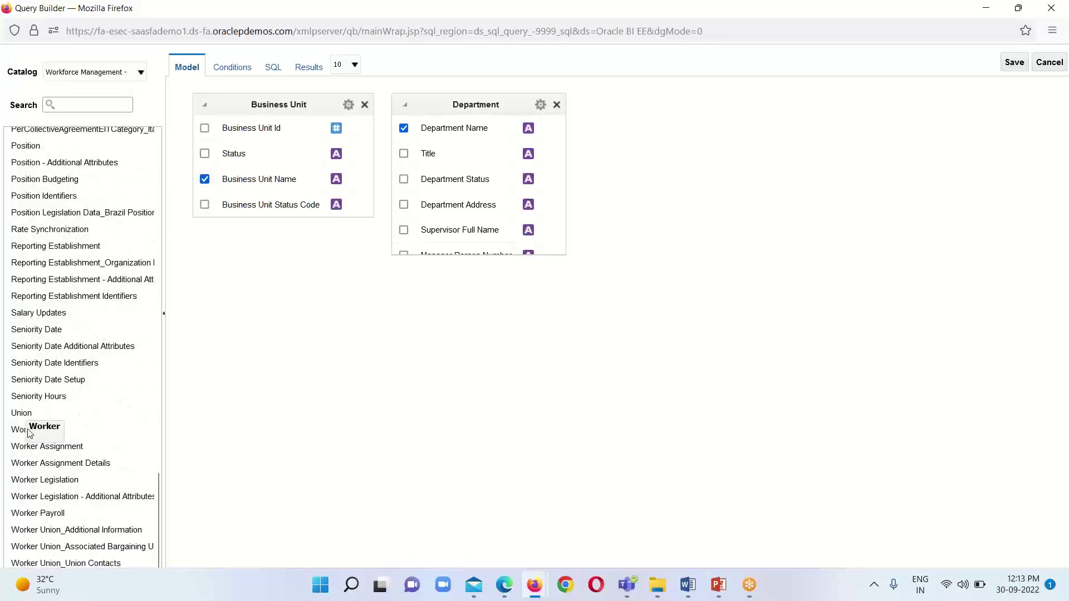
drag(407, 415, 406, 413)
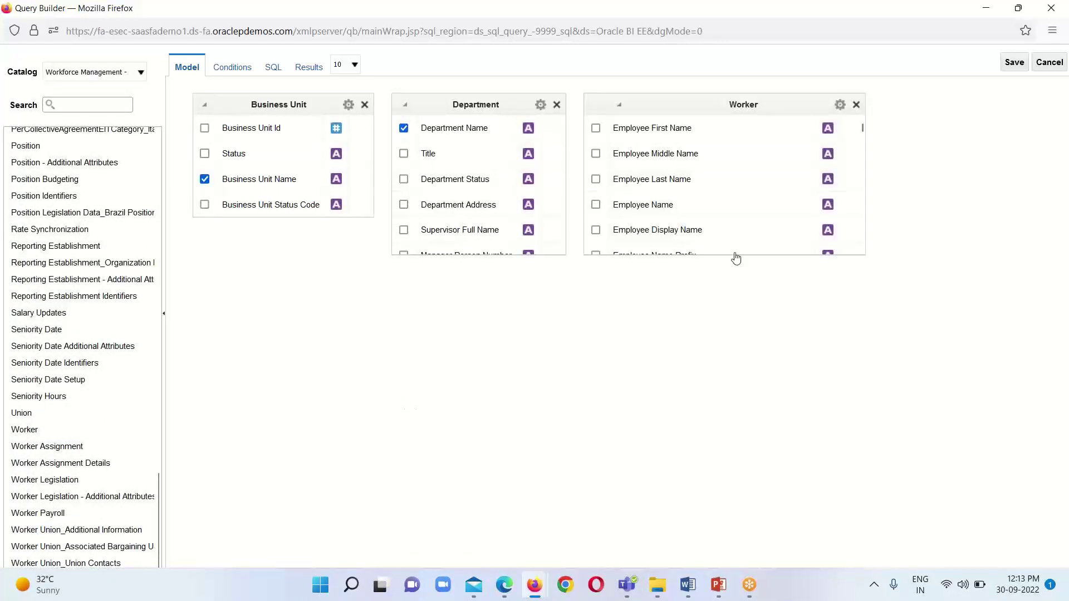
Step: Include the Person Number, Person ID, Employee Name and Person Type columns of the Worker table
click(595, 205)
scroll(596, 207, down, 8)
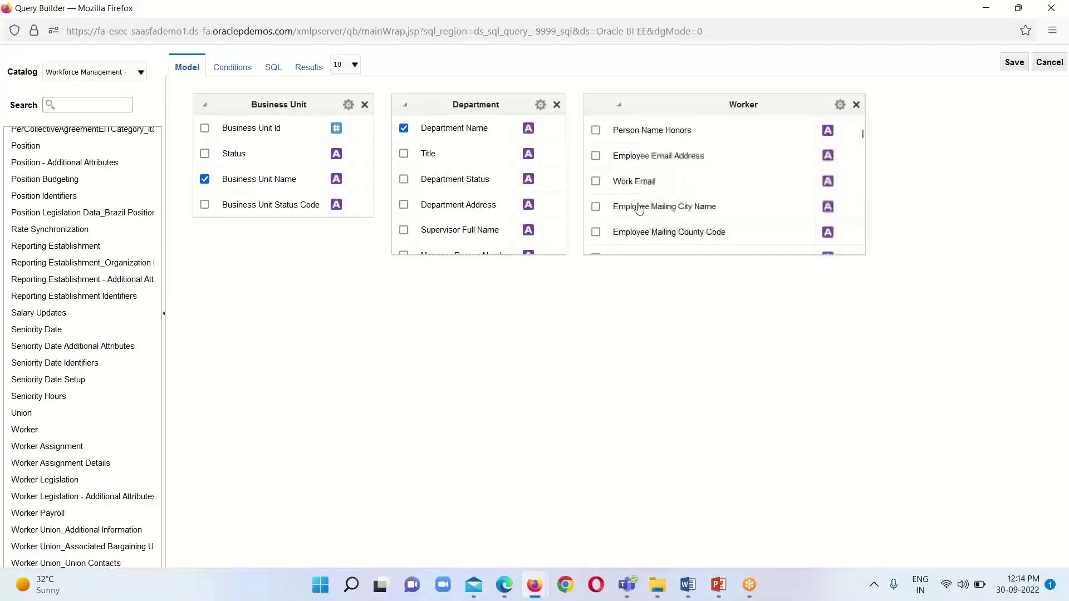
click(595, 138)
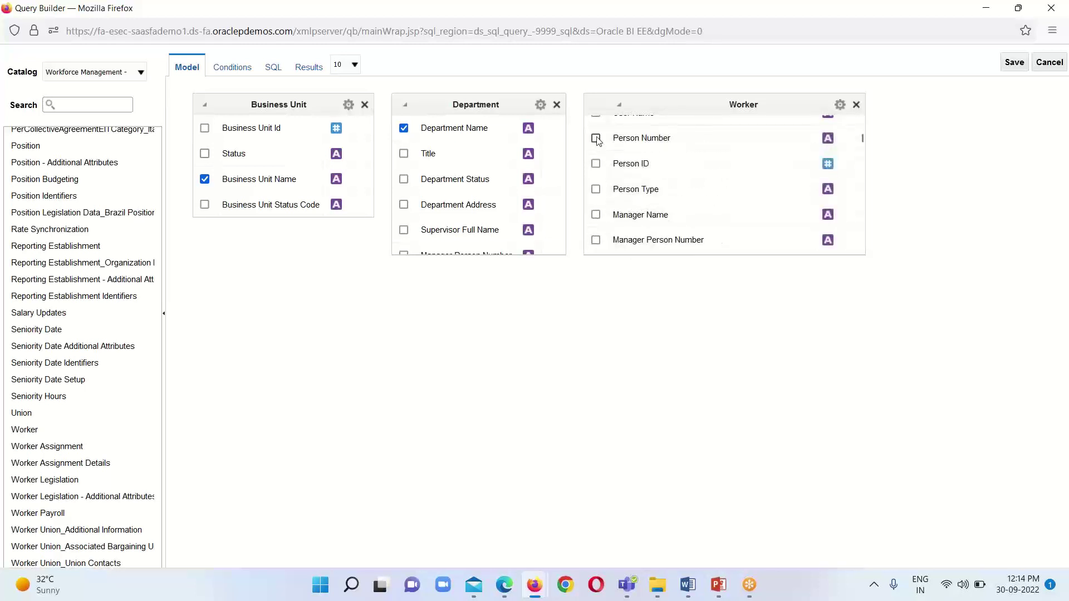
scroll(671, 214, up, 8)
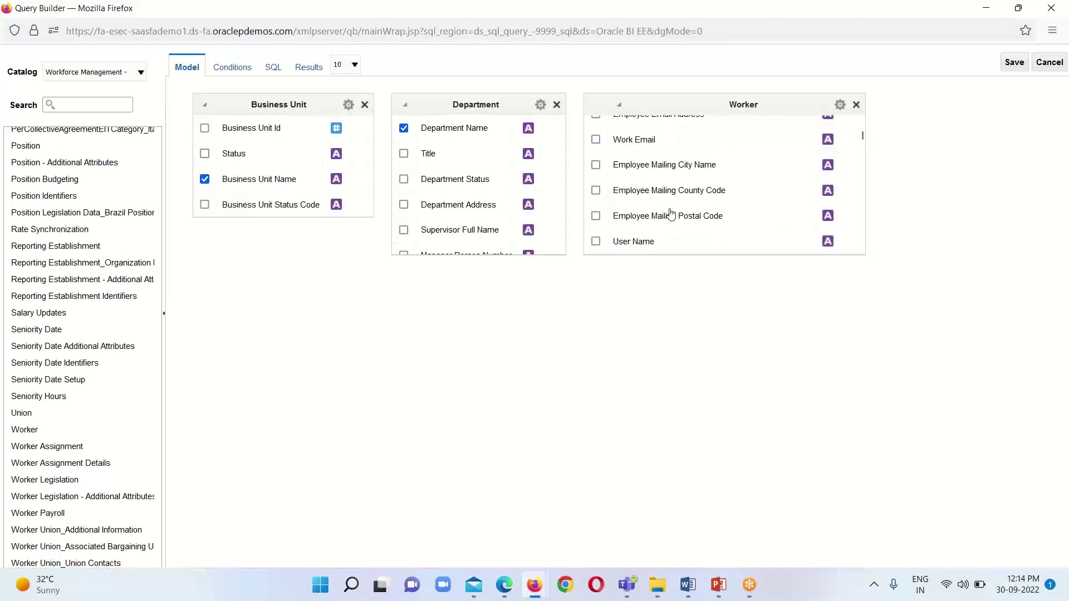
click(596, 204)
scroll(668, 189, down, 10)
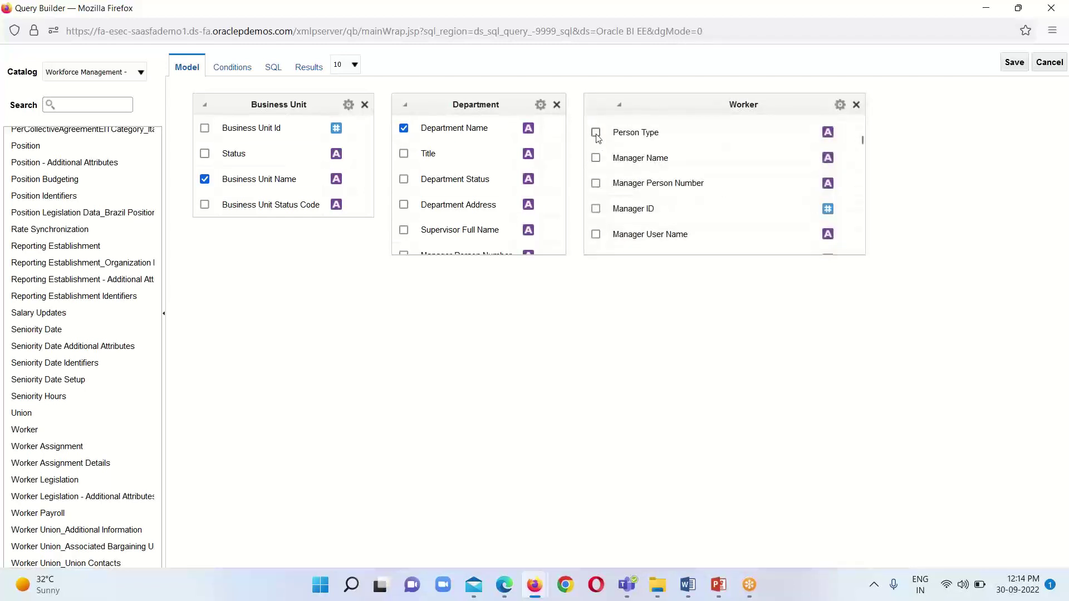
Step: Include the Worker table's Employee Date Of Birth column in the query
scroll(674, 200, down, 2)
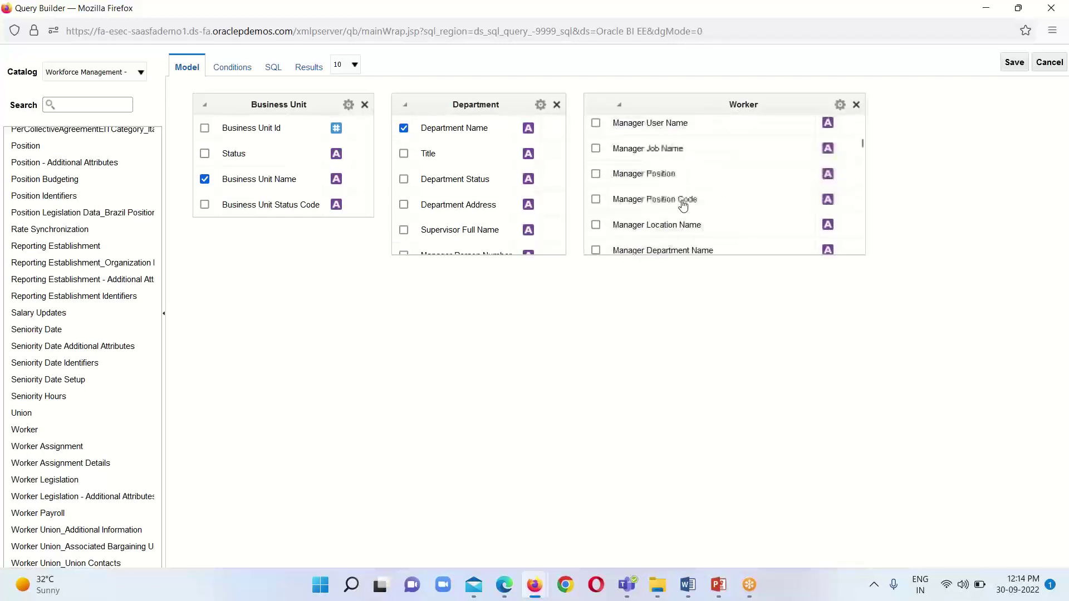
scroll(724, 209, down, 4)
scroll(739, 212, down, 4)
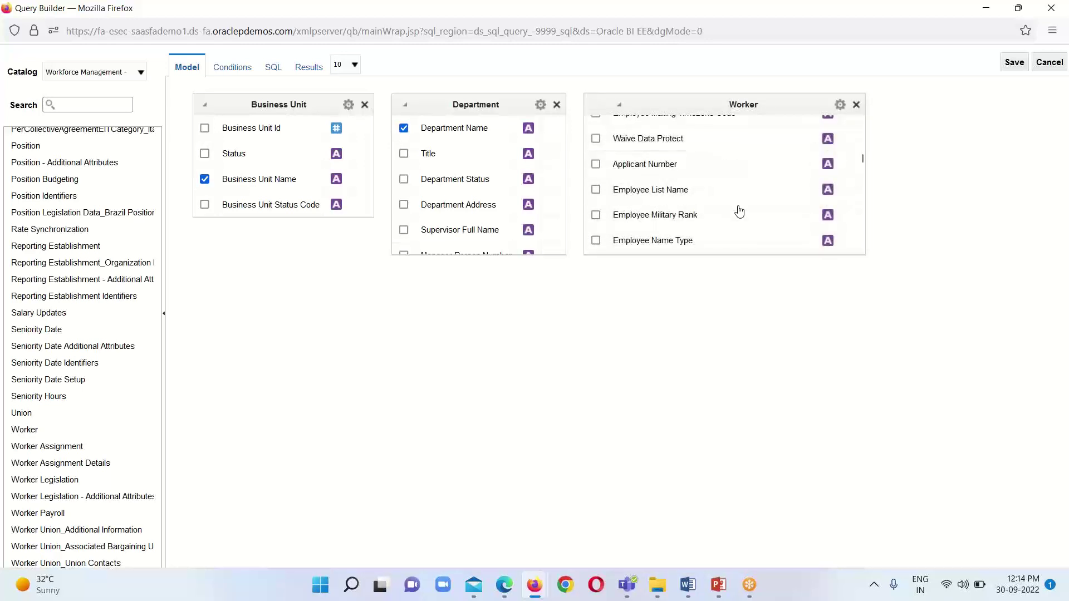
scroll(739, 212, up, 3)
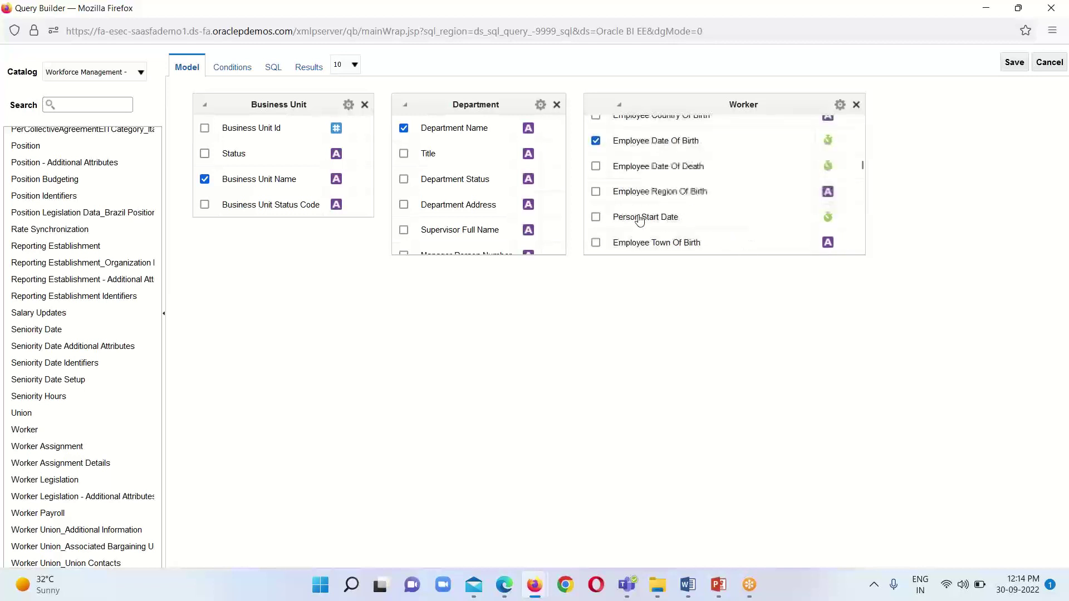
Step: Include the Worker table's Full/Part Time column in the query
scroll(639, 225, down, 5)
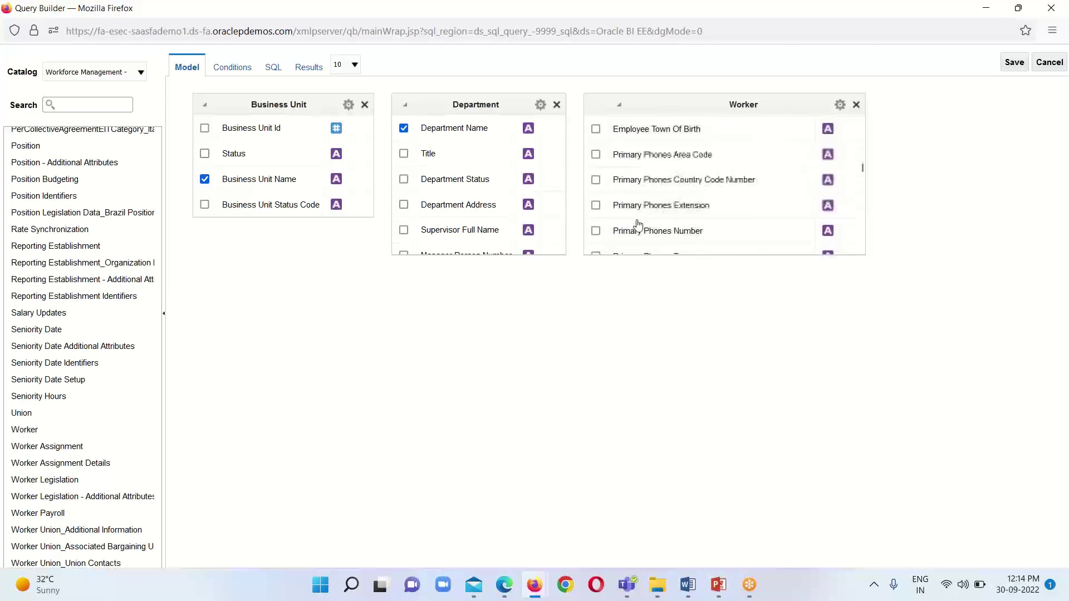
scroll(676, 227, down, 1)
scroll(719, 228, down, 2)
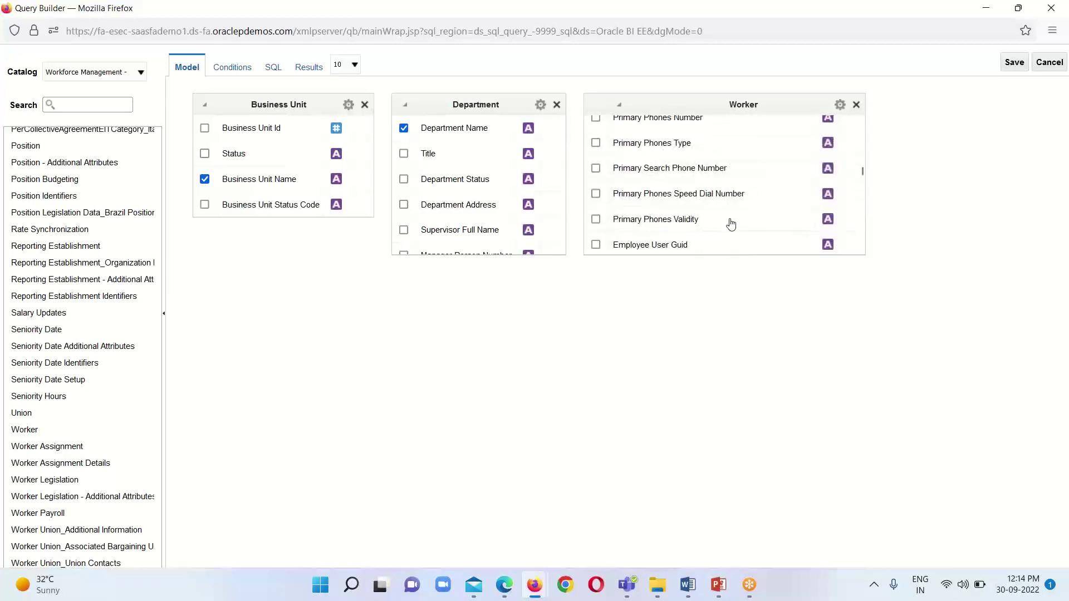
scroll(731, 224, down, 10)
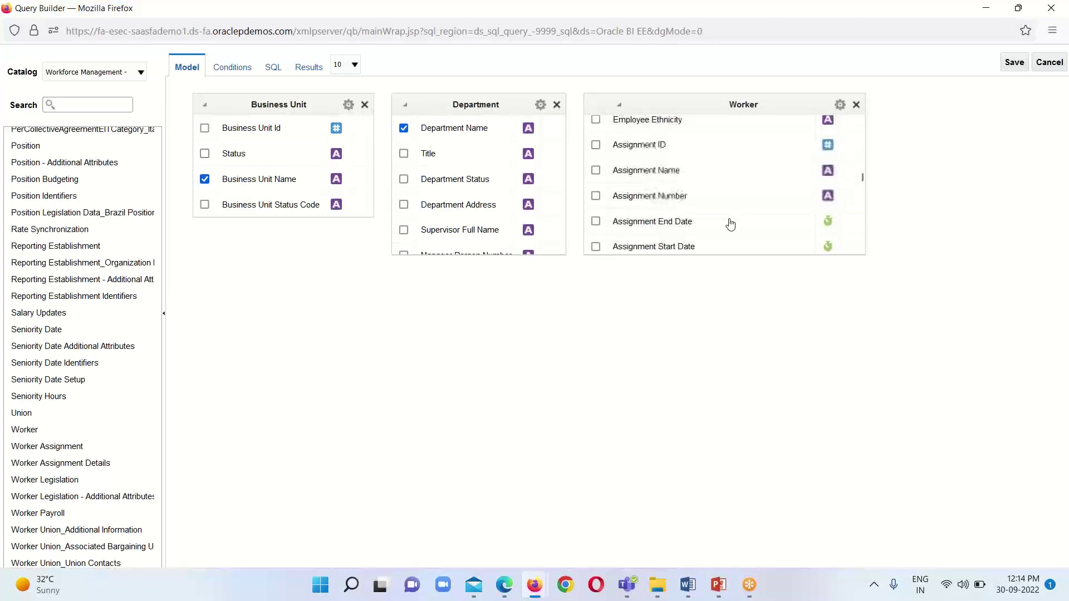
scroll(727, 221, down, 10)
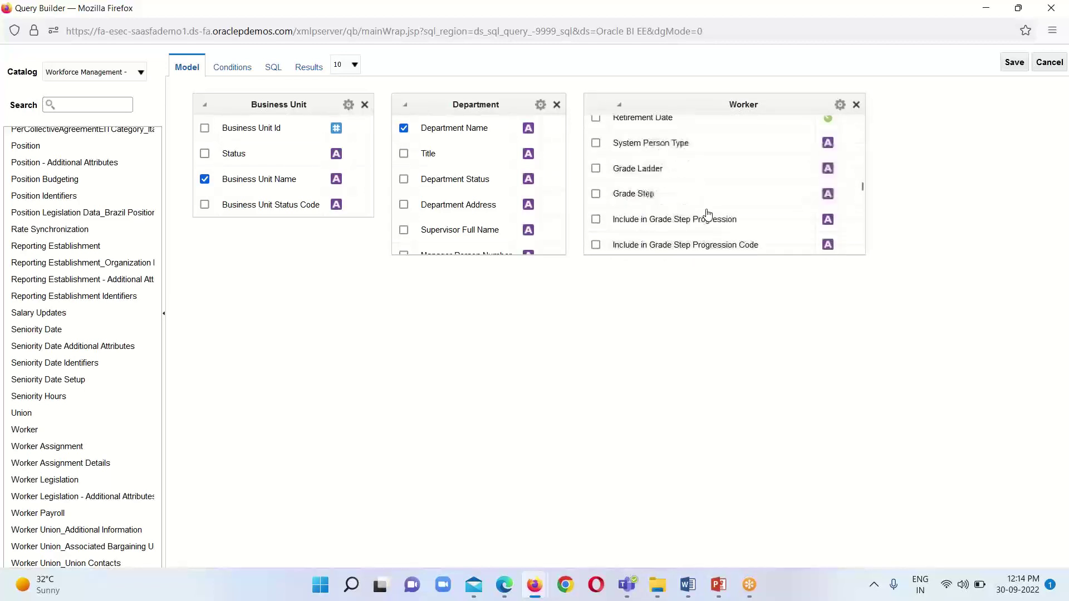
scroll(707, 204, down, 10)
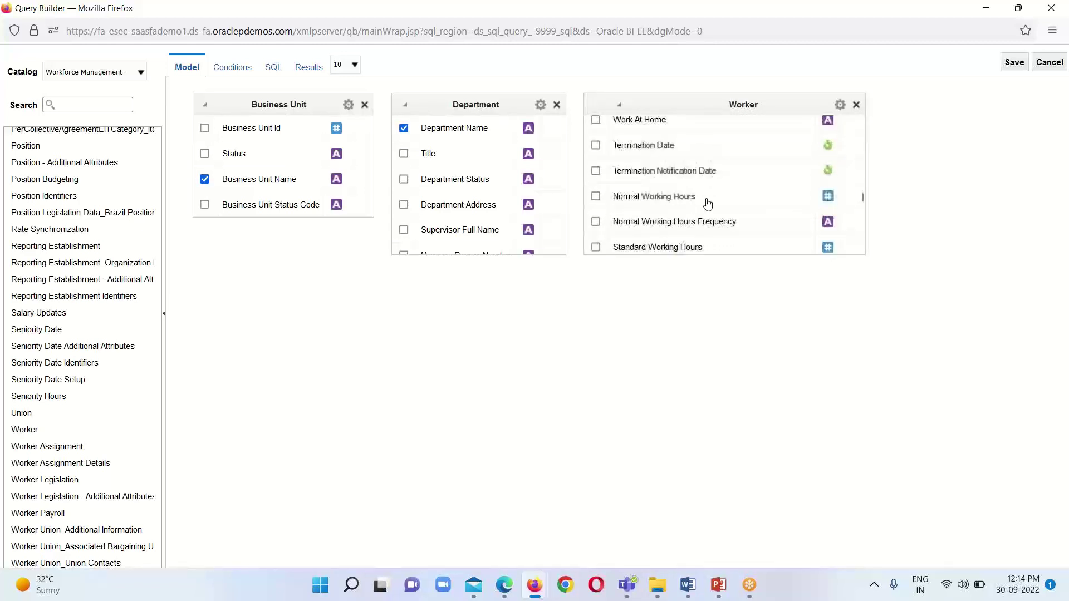
scroll(707, 205, down, 8)
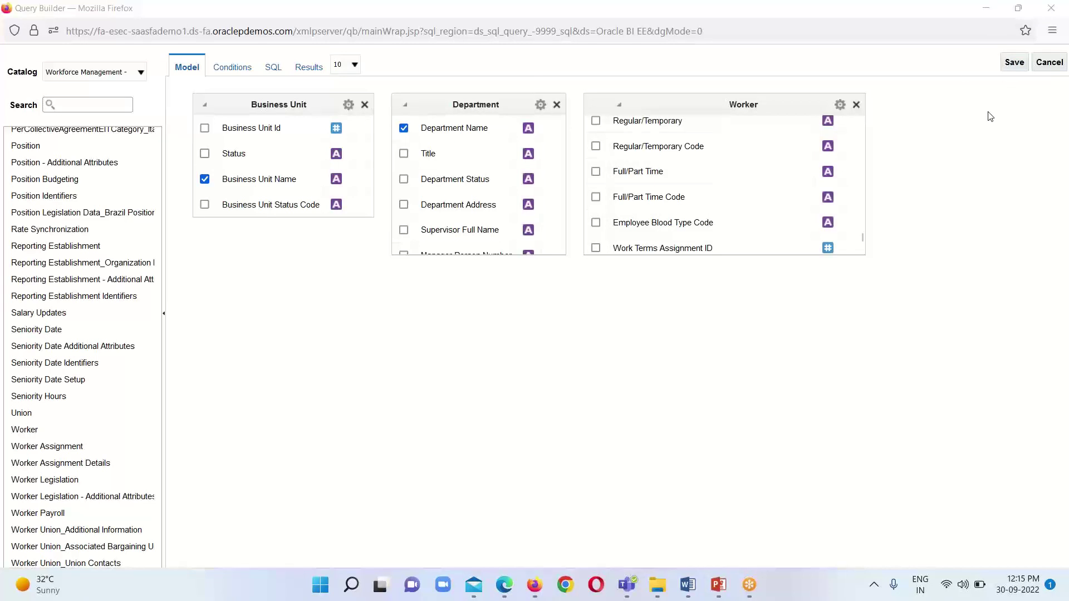
click(596, 171)
Step: Look through the other Worker columns for further fields to include
scroll(715, 180, down, 2)
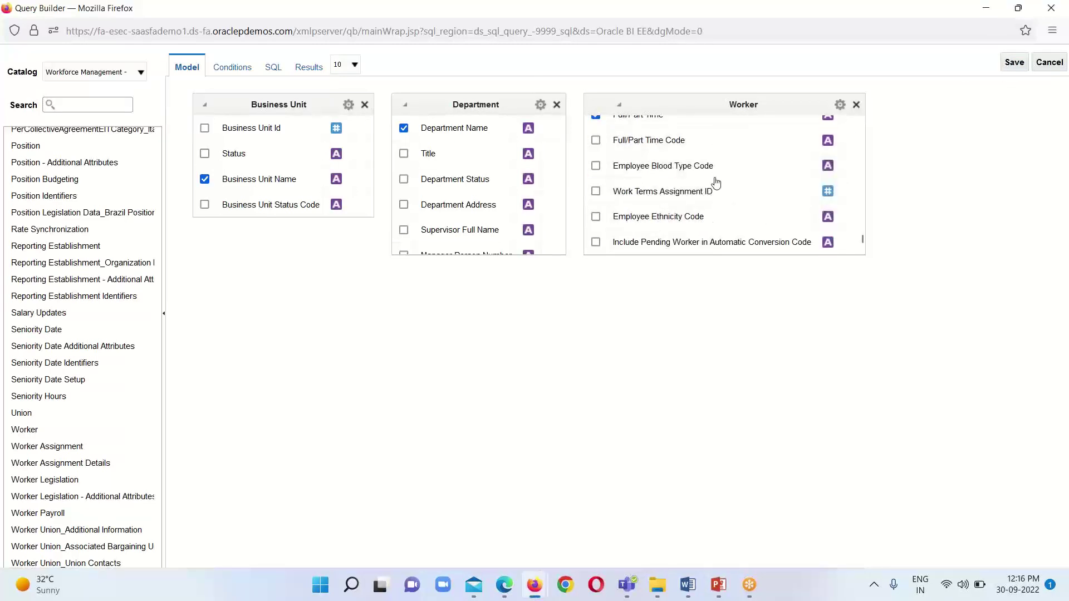
scroll(716, 182, down, 4)
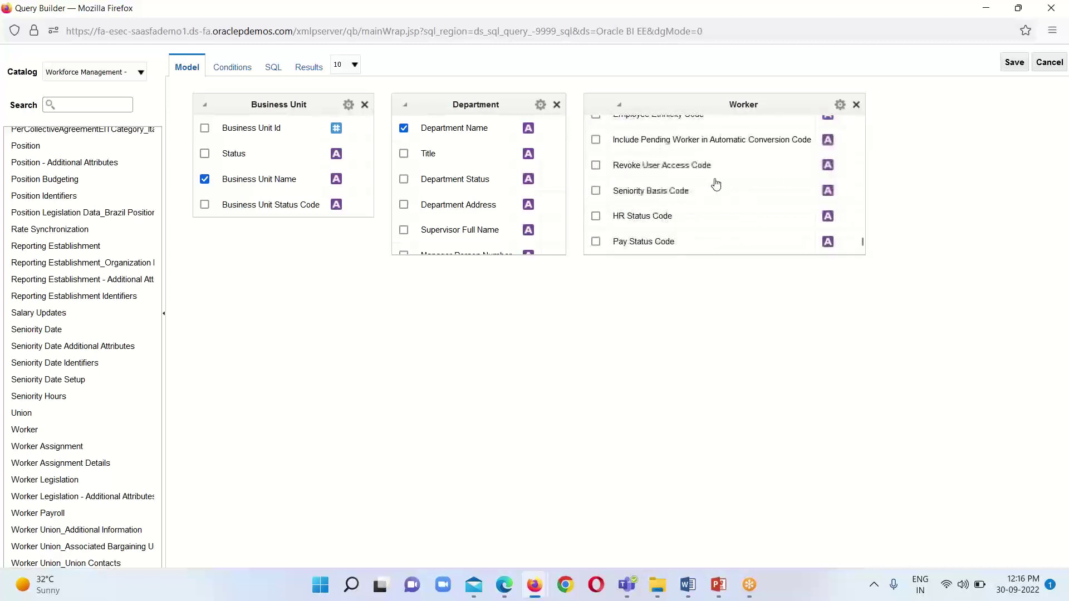
scroll(715, 187, up, 5)
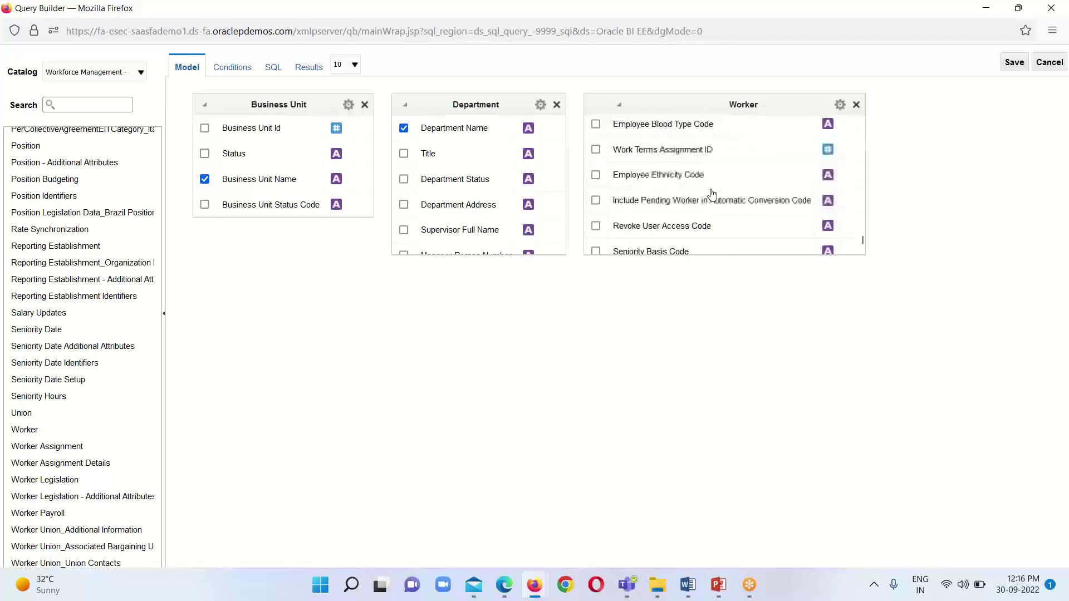
scroll(712, 194, up, 3)
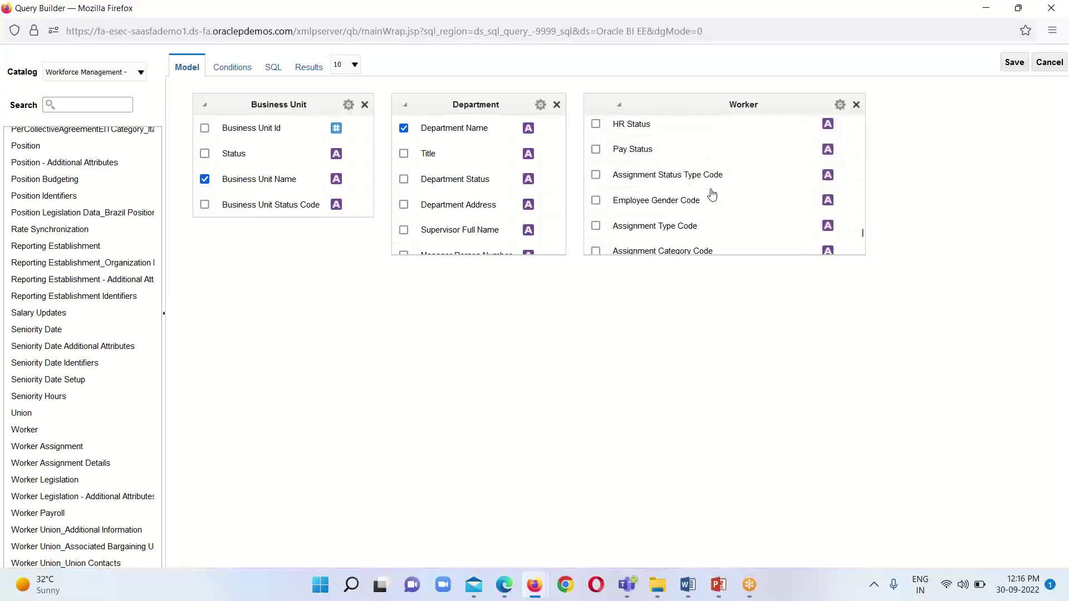
scroll(712, 194, up, 8)
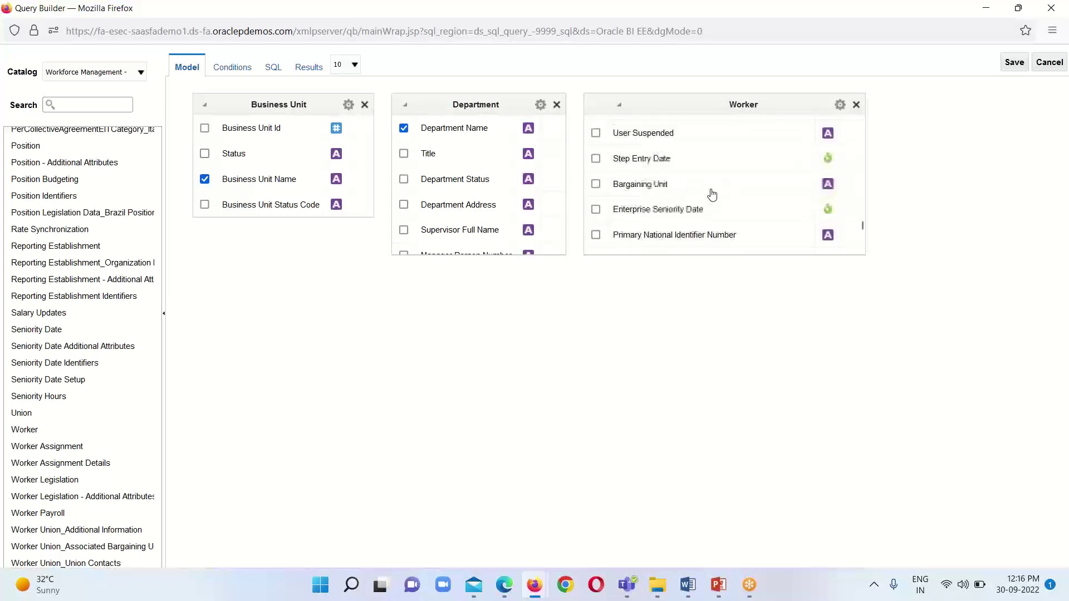
scroll(712, 194, up, 6)
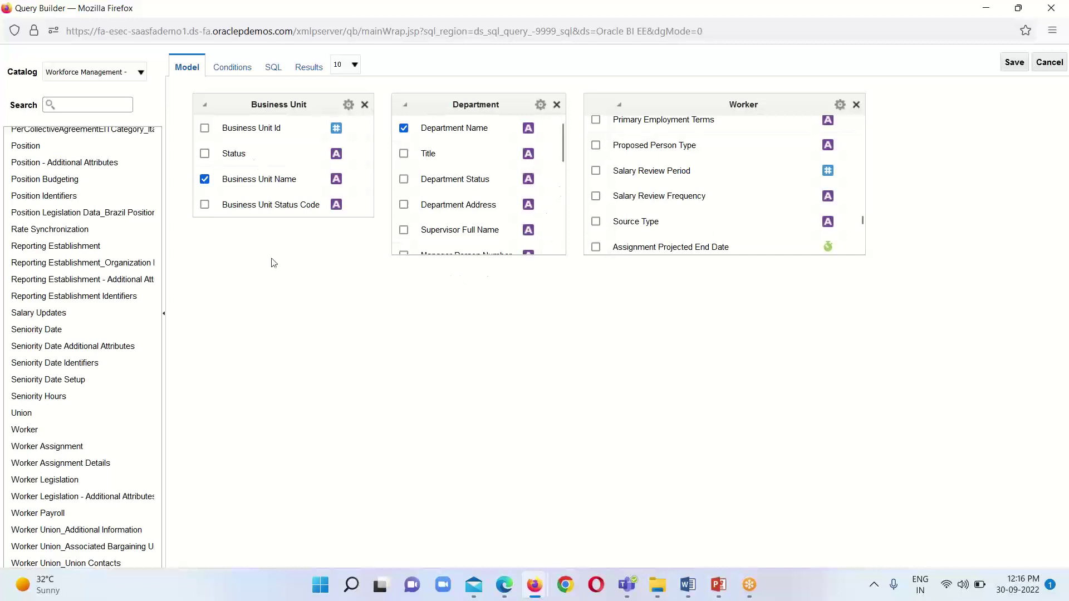
Step: Preview the query results with 50 rows, then view the generated SQL statement
click(308, 72)
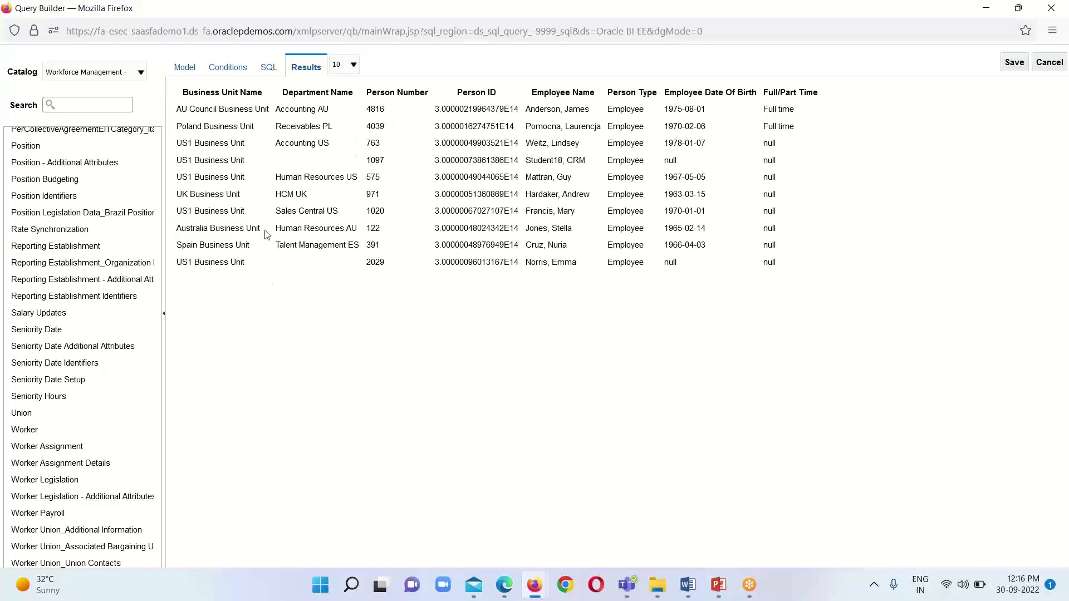
click(353, 65)
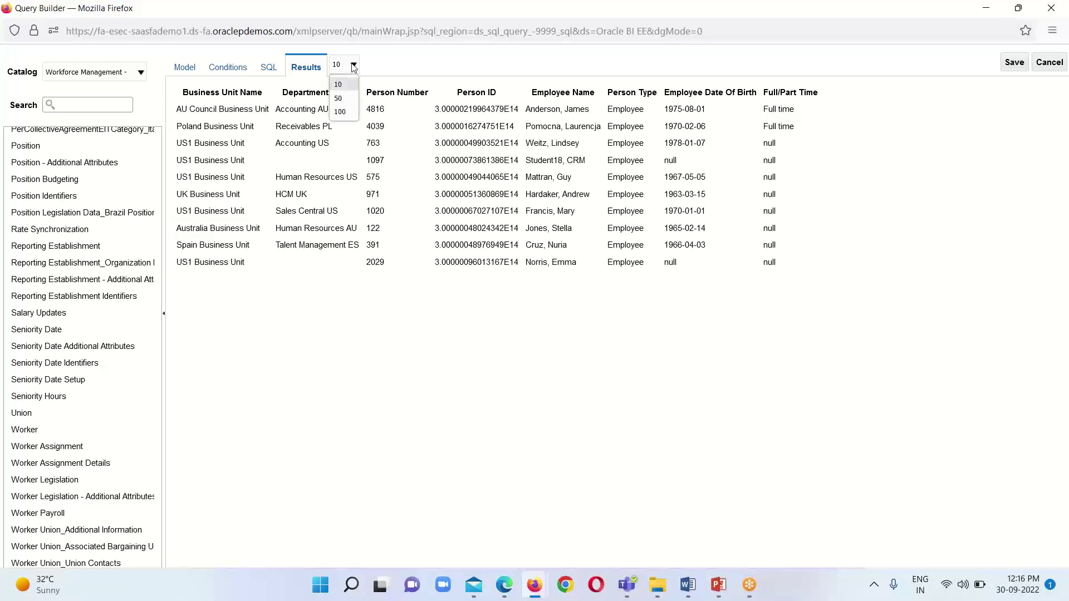
click(347, 99)
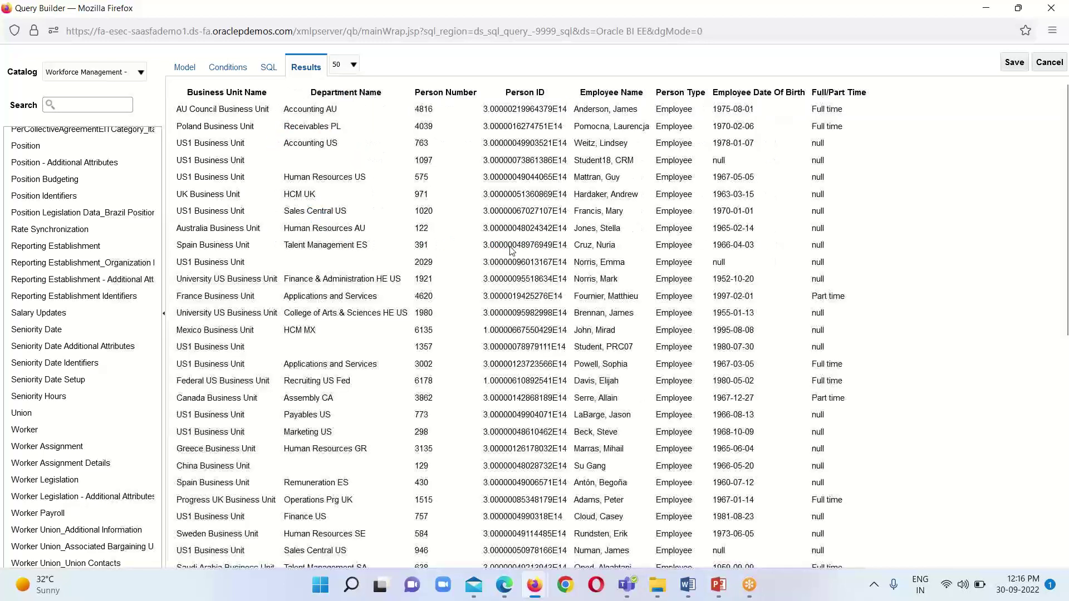
scroll(611, 338, down, 5)
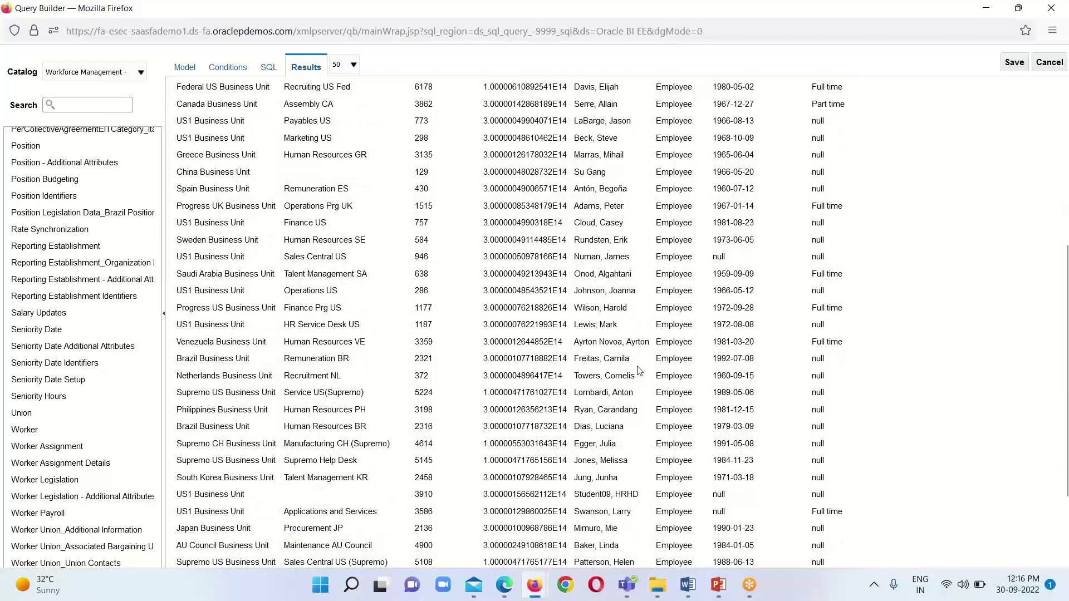
scroll(607, 316, up, 5)
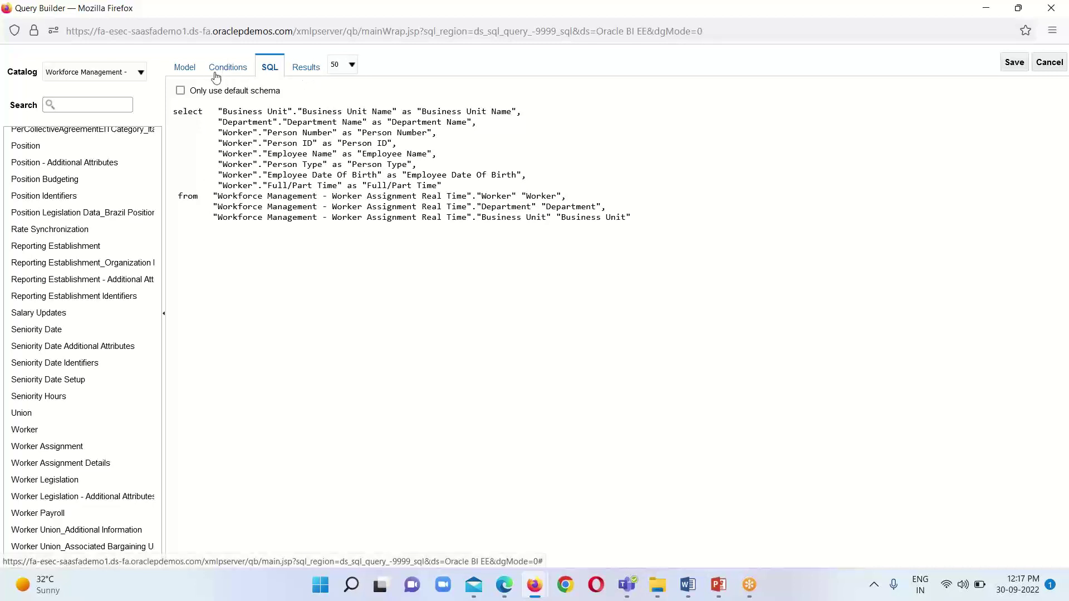
Step: Filter the query on Business Unit Name with the condition ='US1 Business Unit'
click(180, 72)
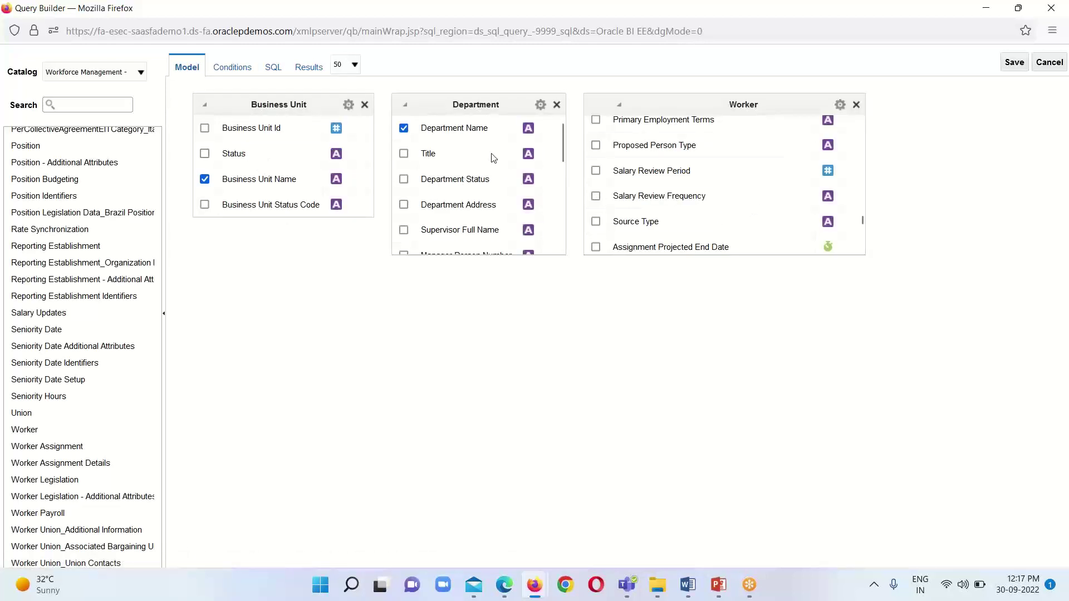
click(272, 71)
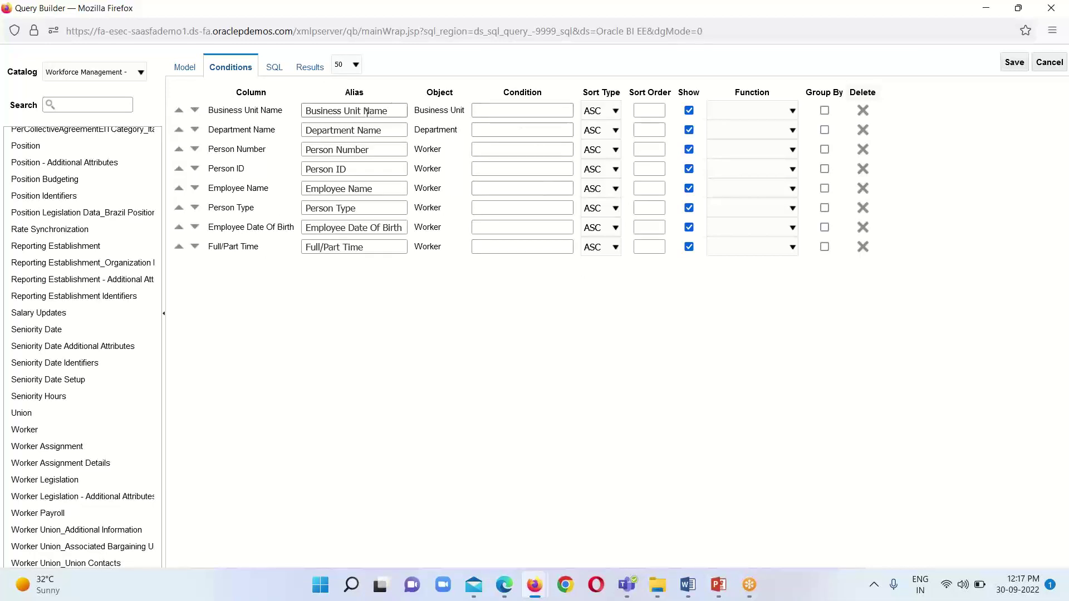
click(496, 129)
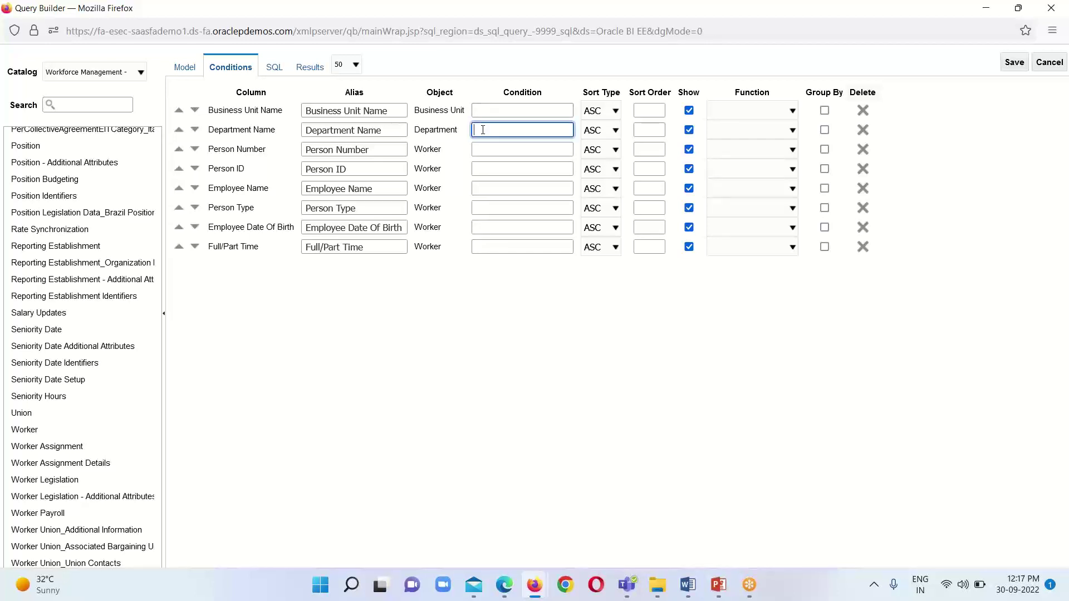
click(514, 110)
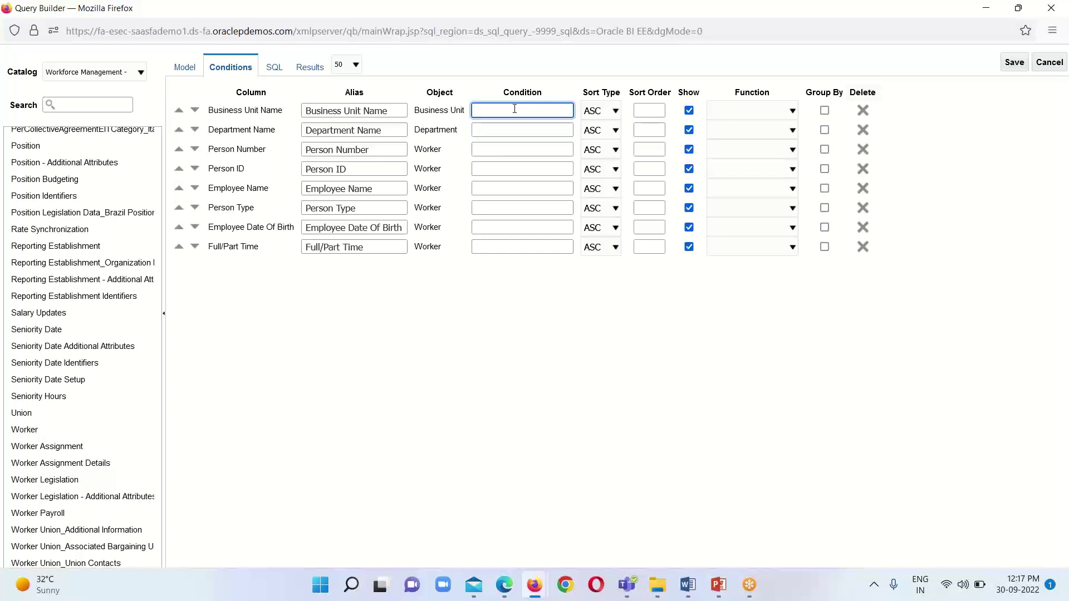
click(307, 67)
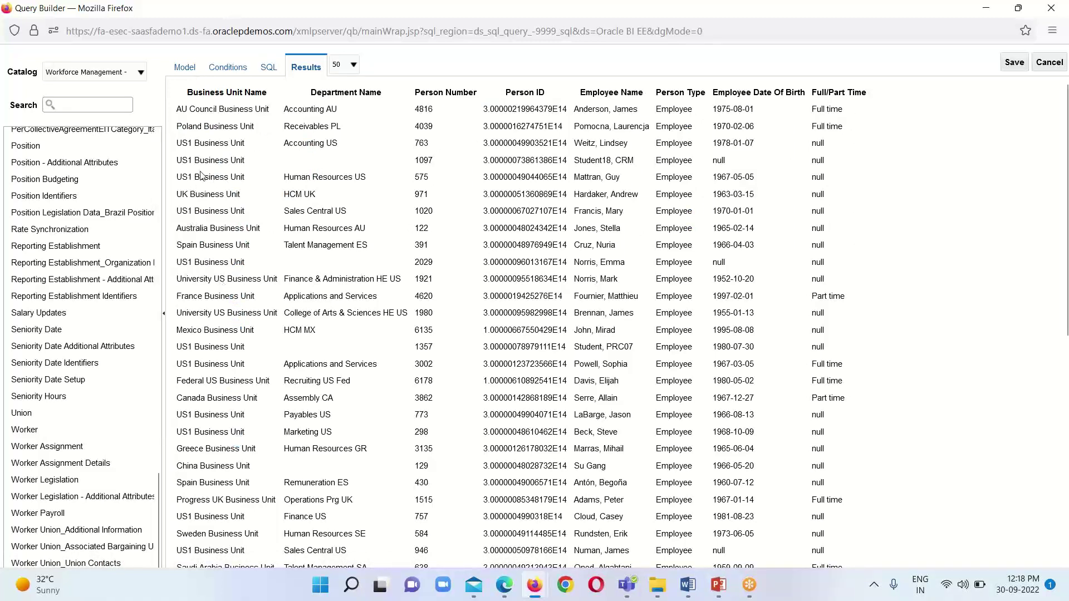
click(231, 70)
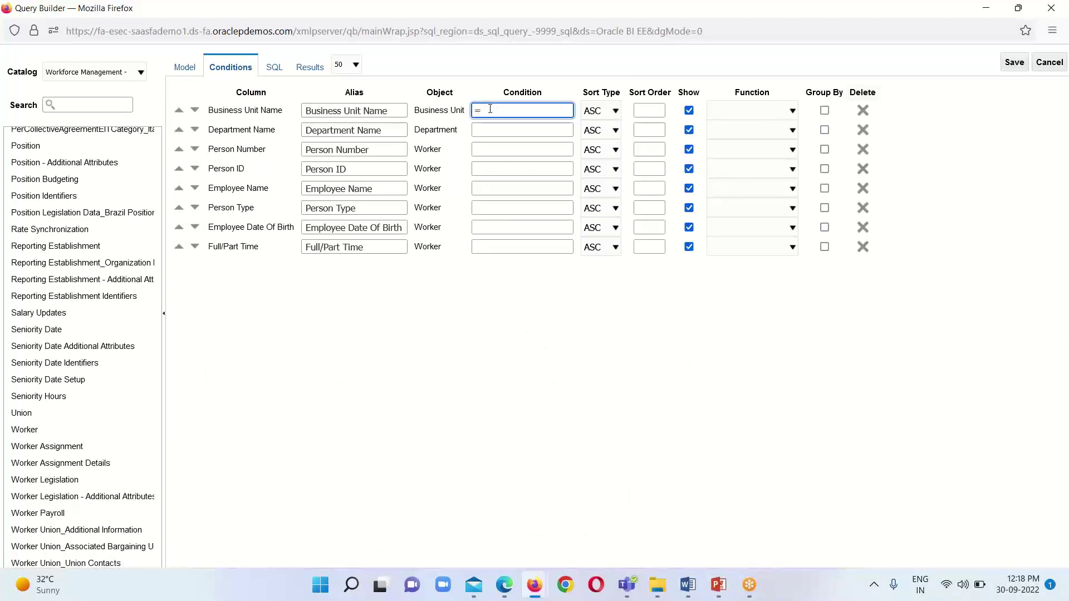
text(usiness')
click(489, 111)
text(US1 )
text(Unit)
Step: Preview the query results filtered by business unit and look through the returned worker rows
click(311, 71)
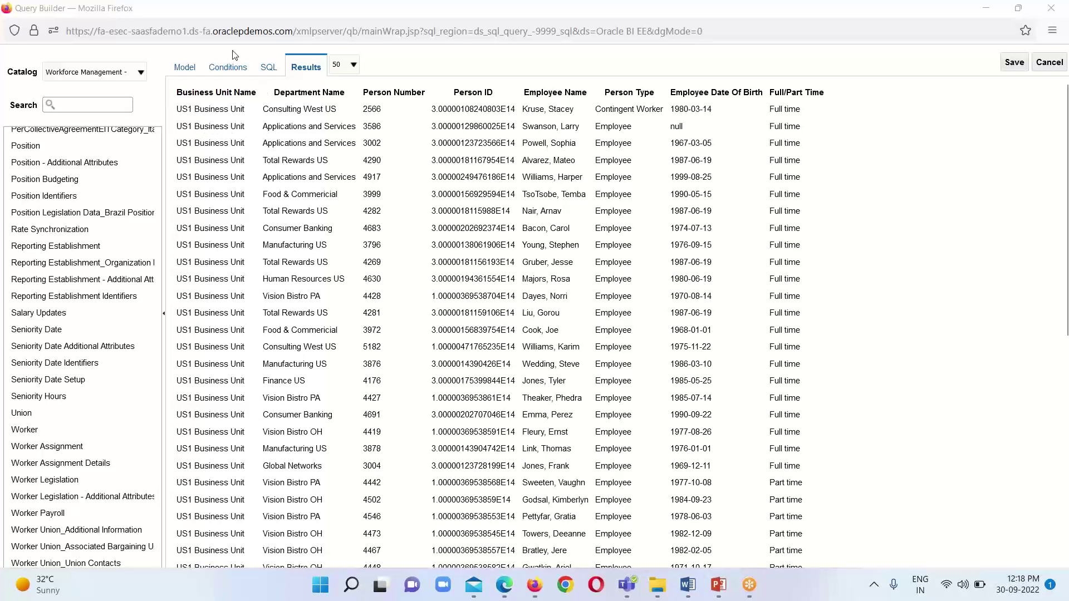
scroll(705, 262, down, 2)
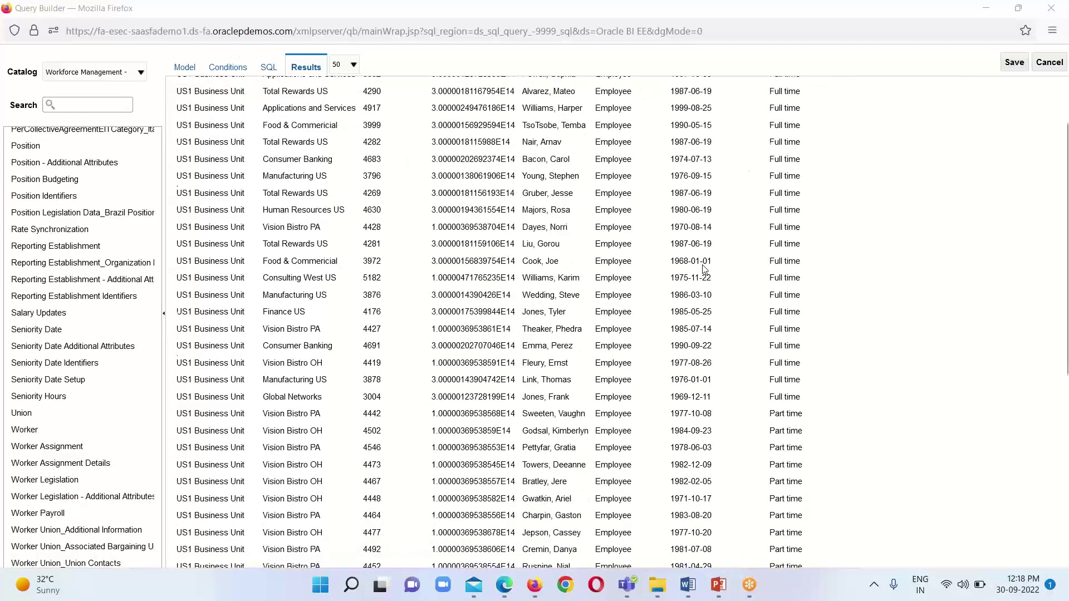
scroll(704, 276, down, 7)
scroll(753, 301, up, 9)
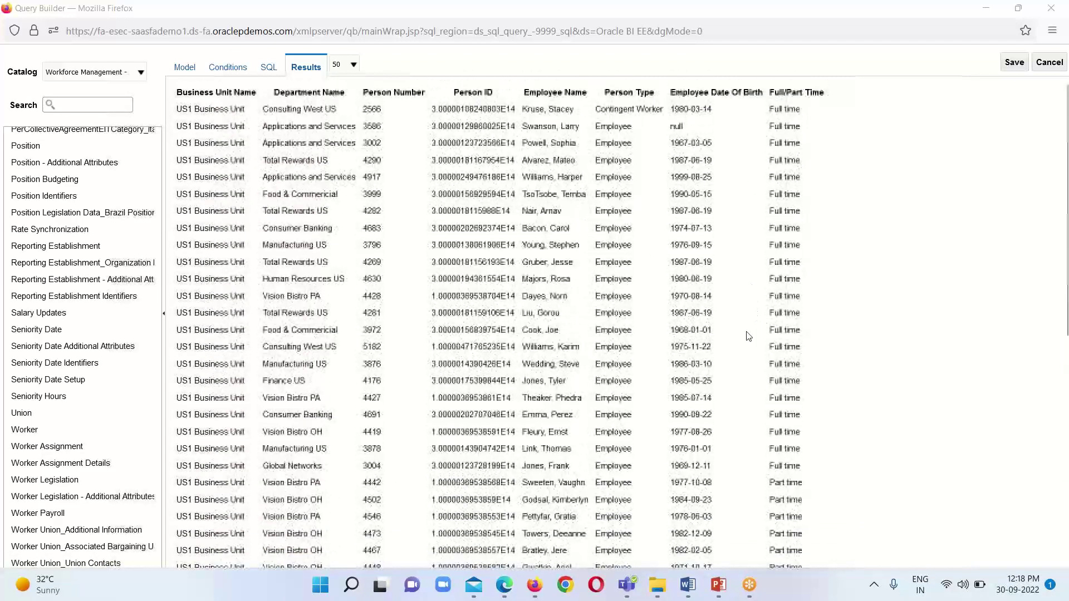
scroll(835, 344, down, 4)
scroll(837, 345, down, 8)
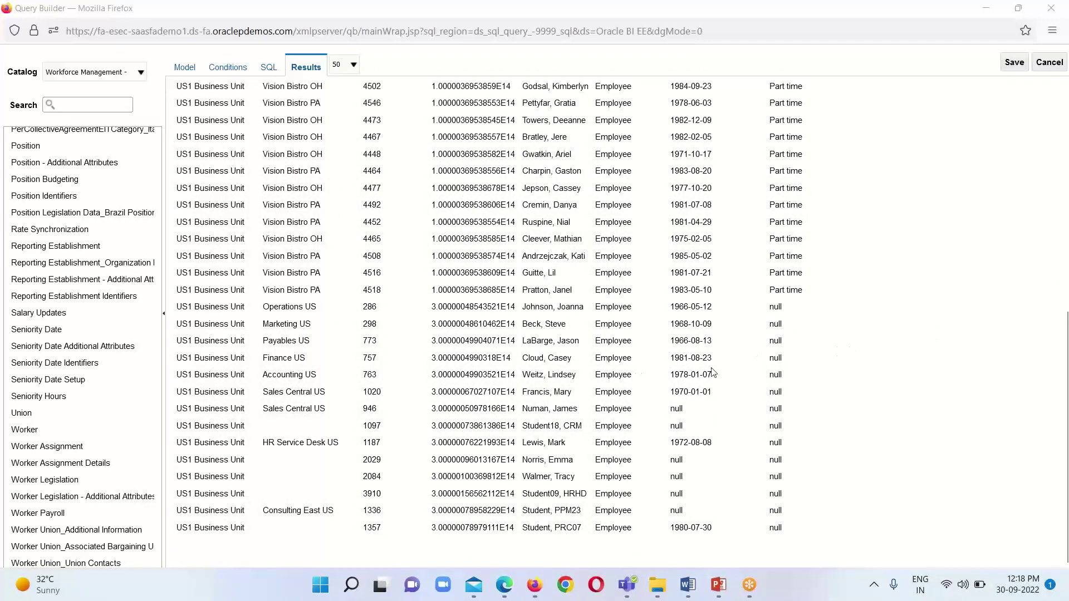
scroll(833, 399, up, 12)
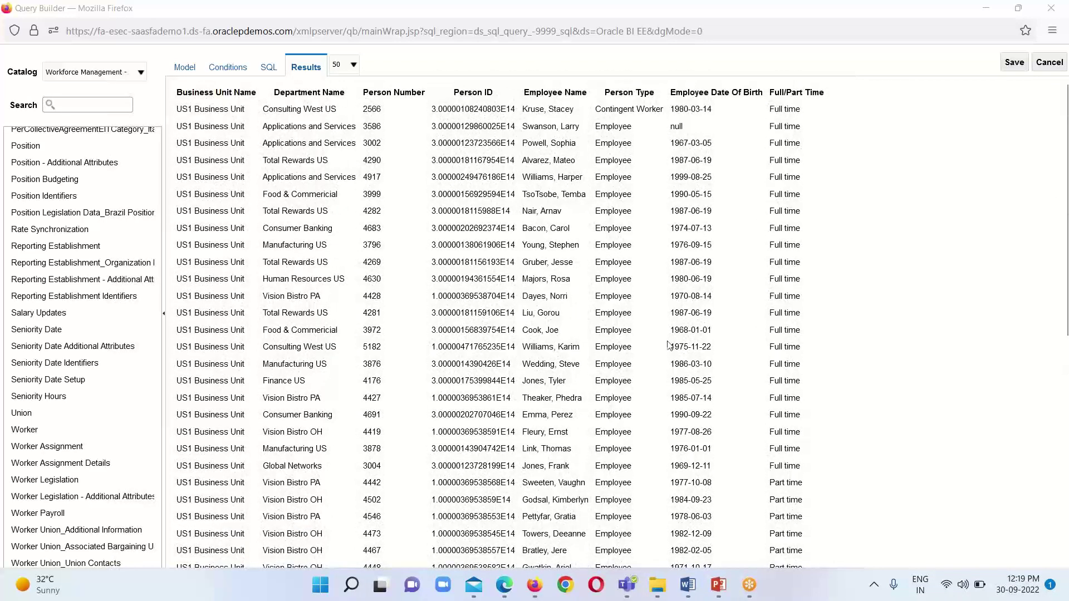
Step: Add the condition !='null' to the Full/Part Time column of the query
click(229, 69)
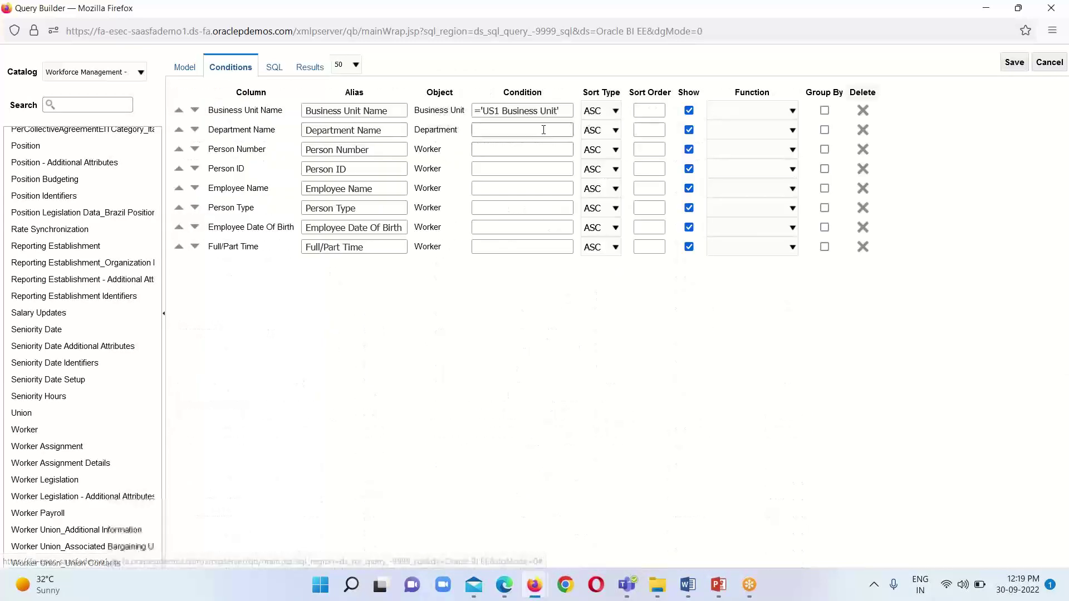
double_click(541, 111)
click(541, 110)
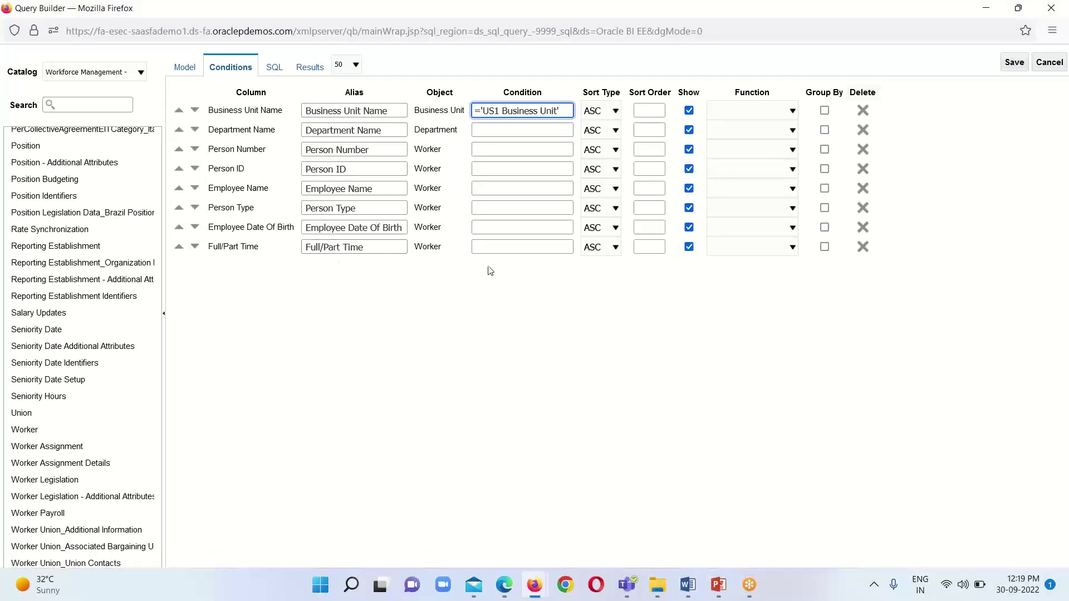
click(495, 247)
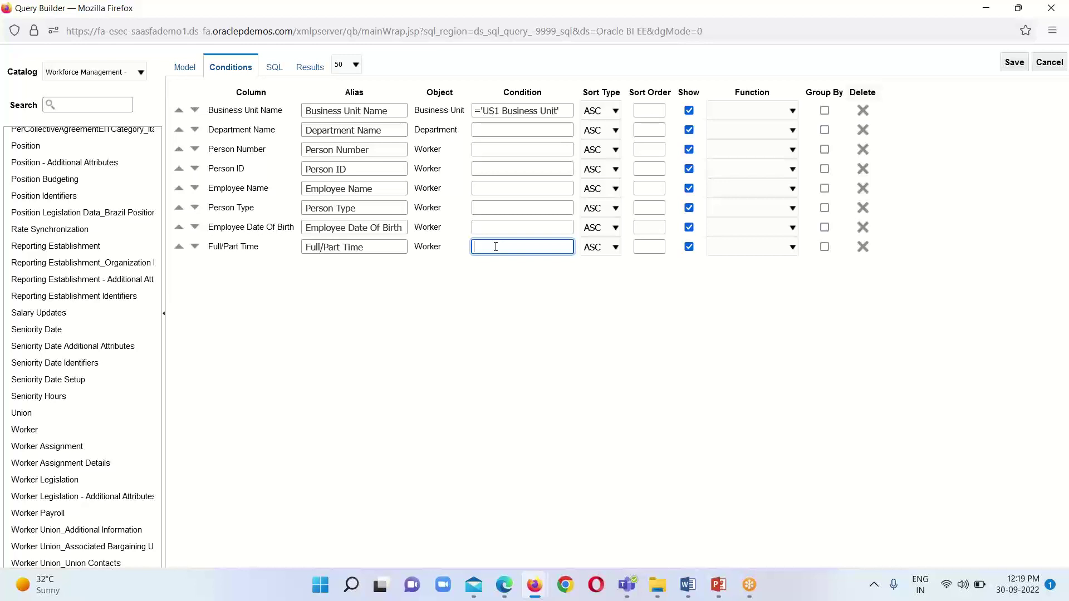
text(!='null)
Step: Preview the query results again and check the Full/Part Time values in the rows
click(310, 67)
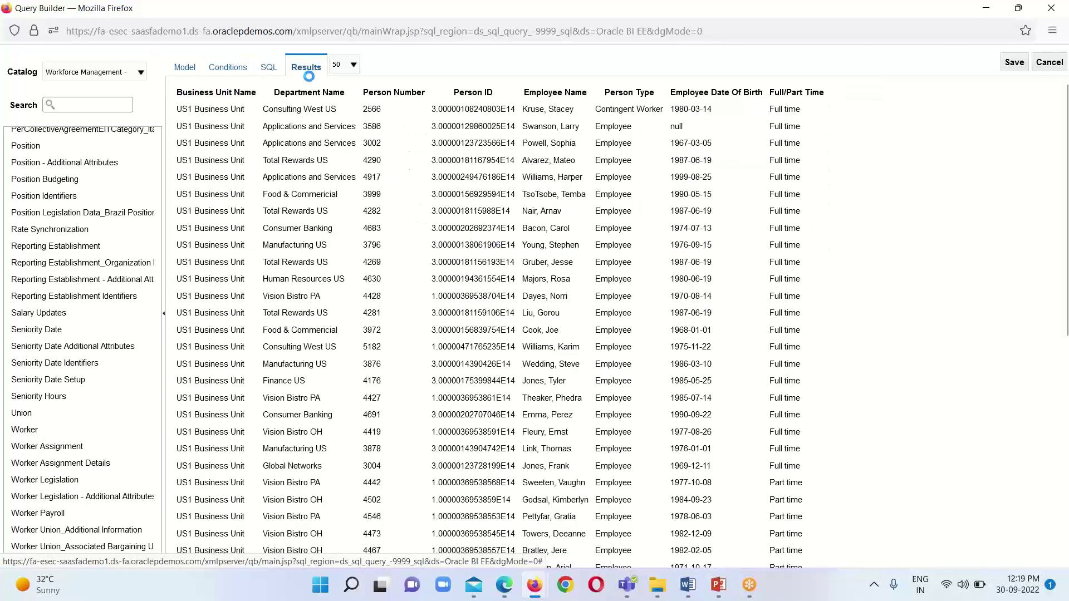
scroll(888, 303, down, 7)
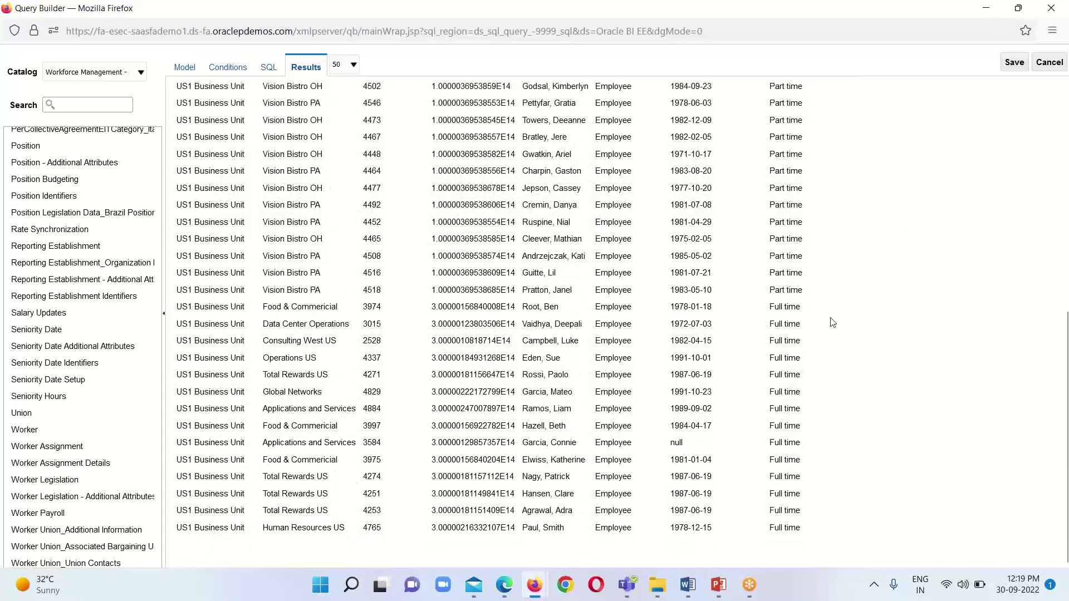
scroll(734, 369, up, 7)
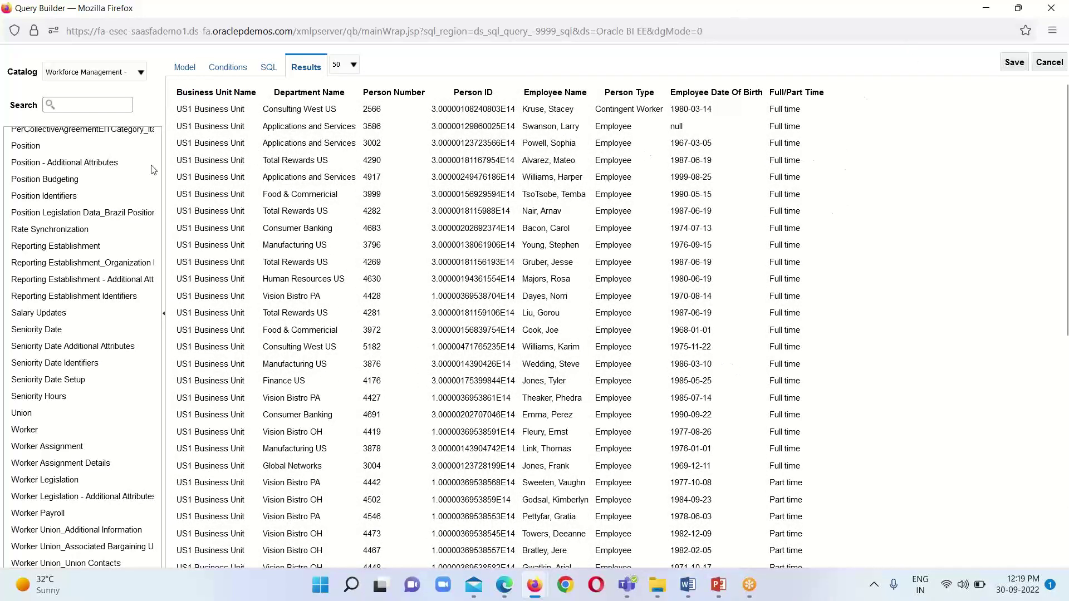
Step: Clear the condition on the Full/Part Time column
click(231, 68)
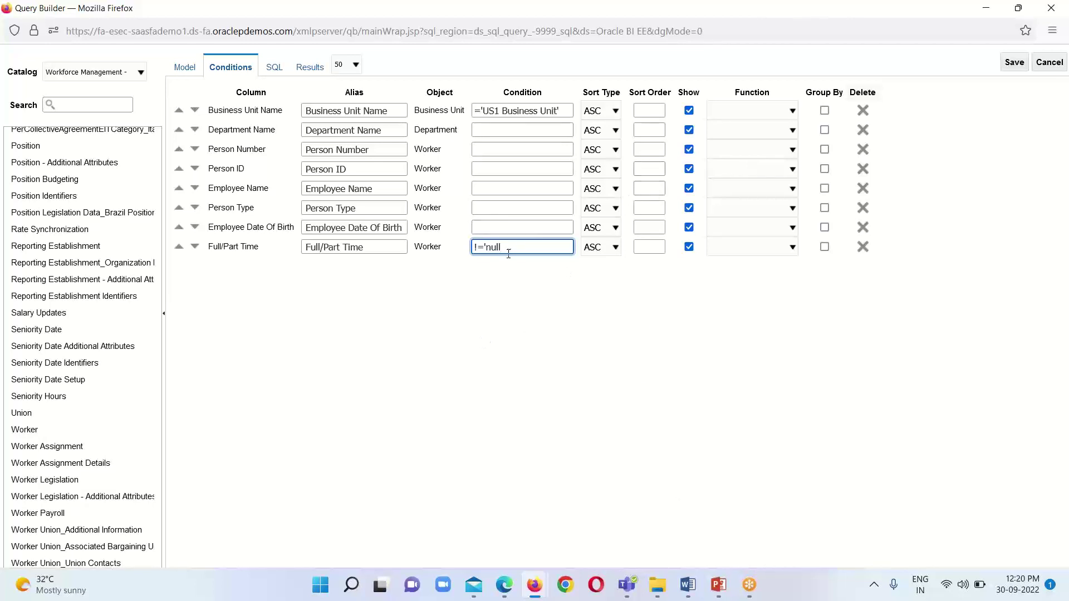
key(BackSpace)
key(BackSpace)
key(BackSpace)
key(BackSpace)
key(BackSpace)
key(BackSpace)
key(BackSpace)
Step: Clear the condition on the Business Unit Name column
click(564, 110)
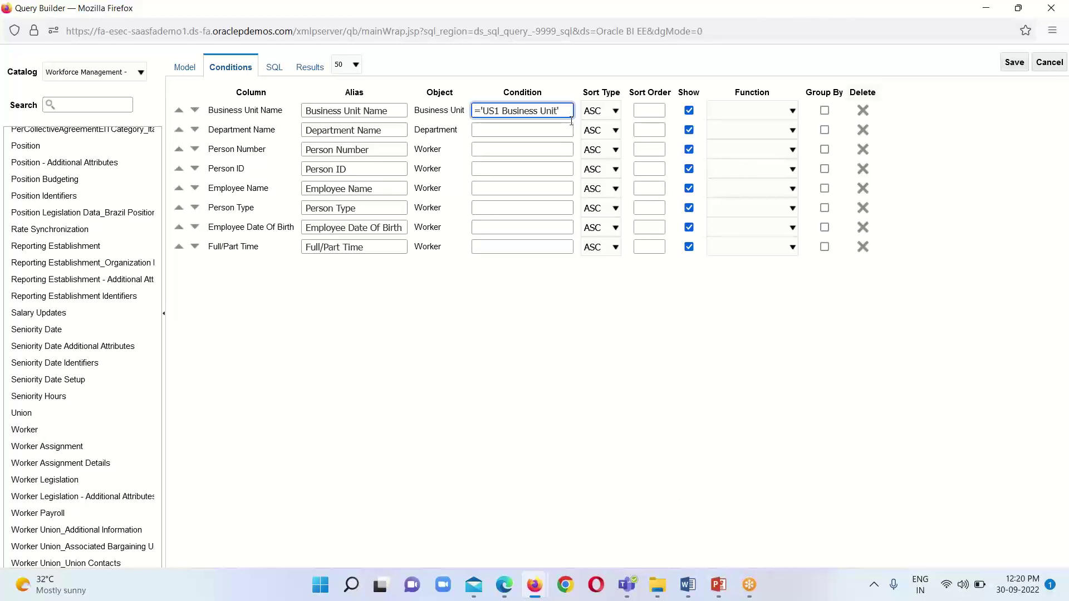
key(BackSpace)
key(BackSpace)
key(BackSpace)
key(BackSpace)
key(BackSpace)
key(BackSpace)
key(BackSpace)
key(BackSpace)
key(BackSpace)
key(BackSpace)
key(BackSpace)
key(BackSpace)
key(BackSpace)
key(BackSpace)
key(BackSpace)
key(BackSpace)
key(BackSpace)
key(BackSpace)
key(BackSpace)
key(BackSpace)
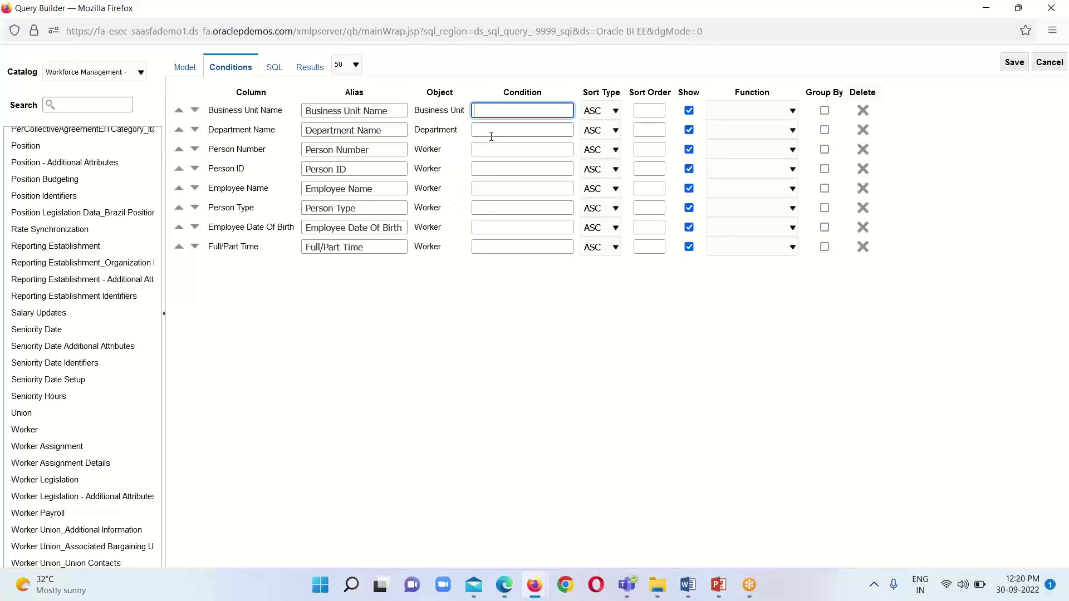
Step: Filter Department Name by a bind variable with the condition in(:P_DEPARTMENT)
click(507, 130)
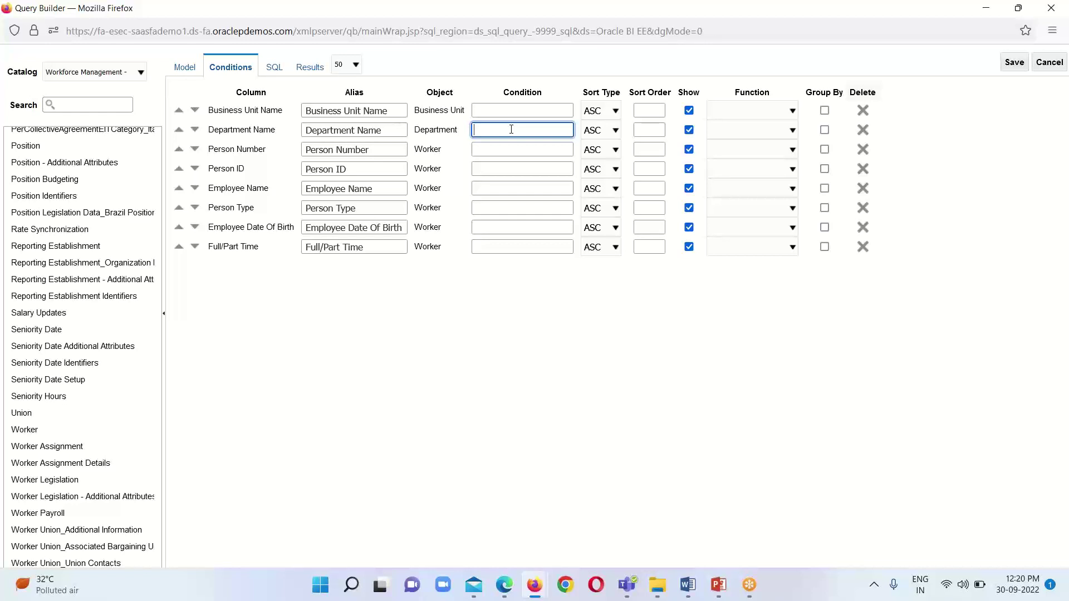
text(n)
text(():P_DEPARTMENT)
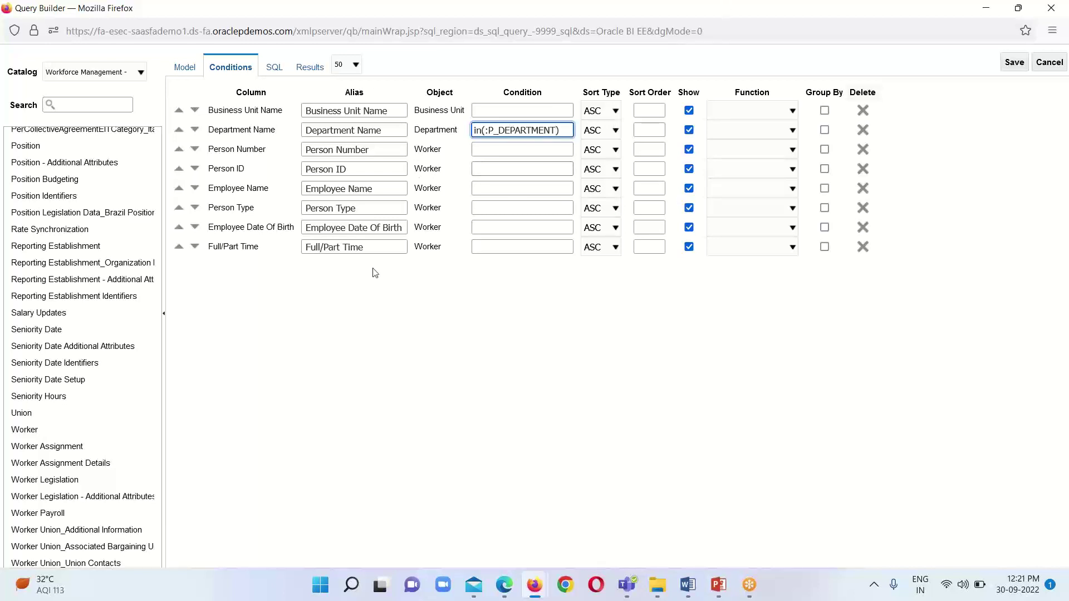
Step: Preview the query results with Human Resources US as the P_DEPARTMENT parameter value
click(307, 68)
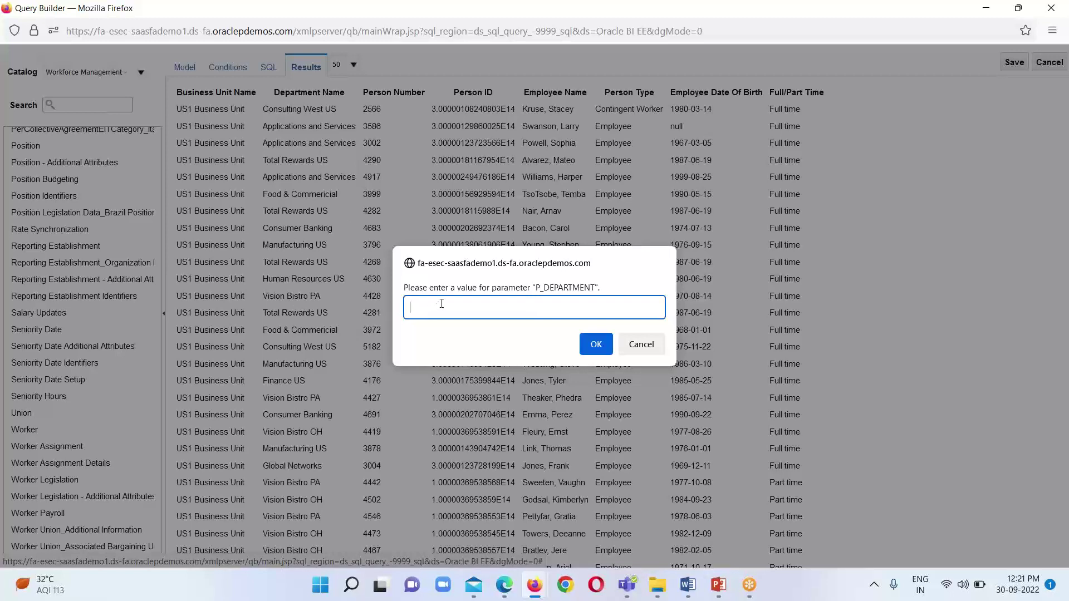
text(Human R)
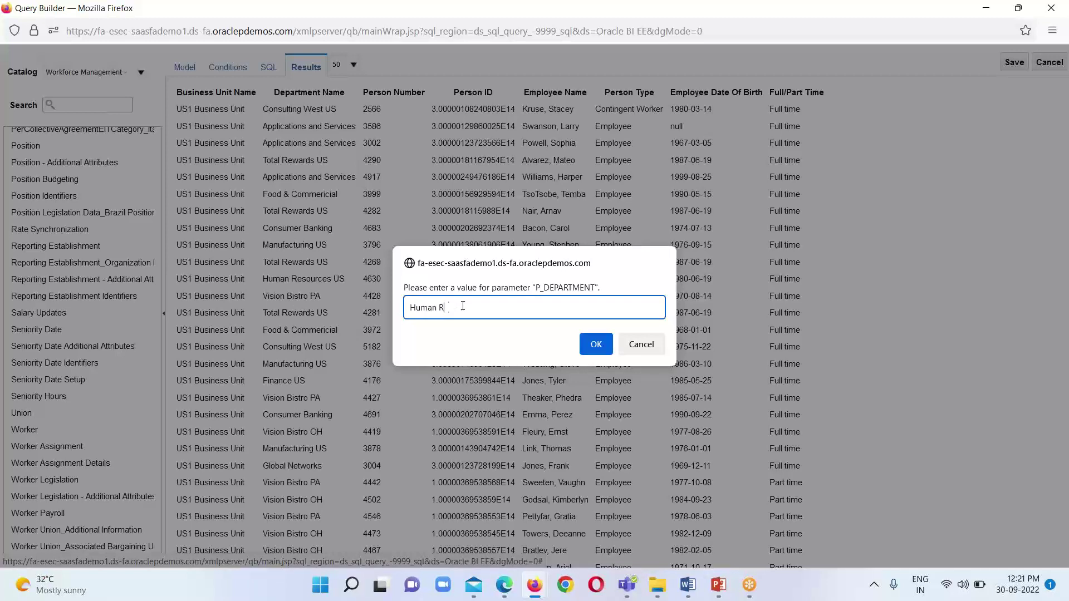
text(esources US)
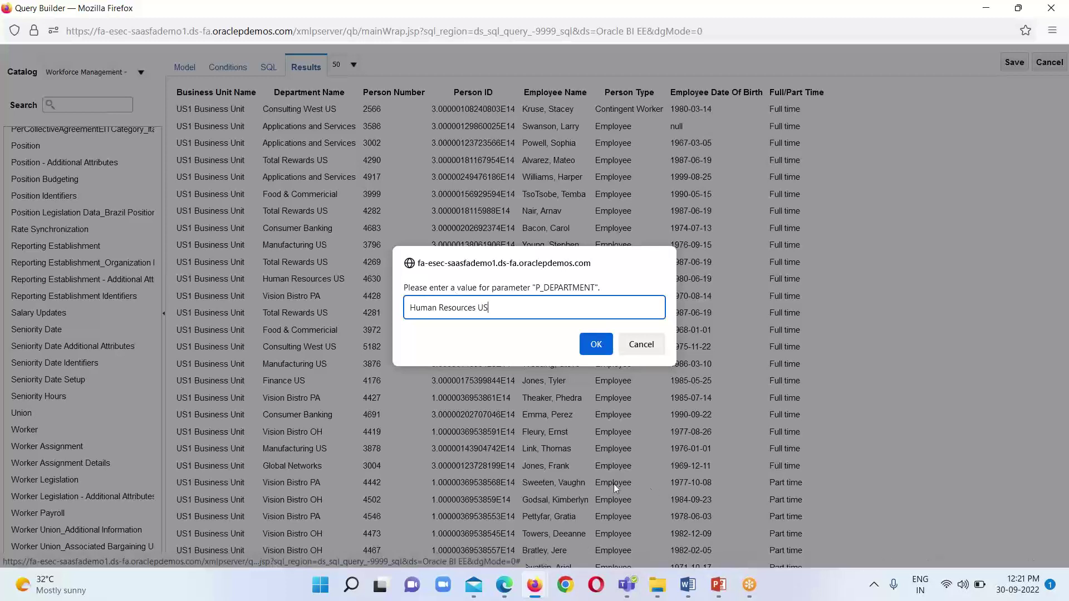
click(602, 348)
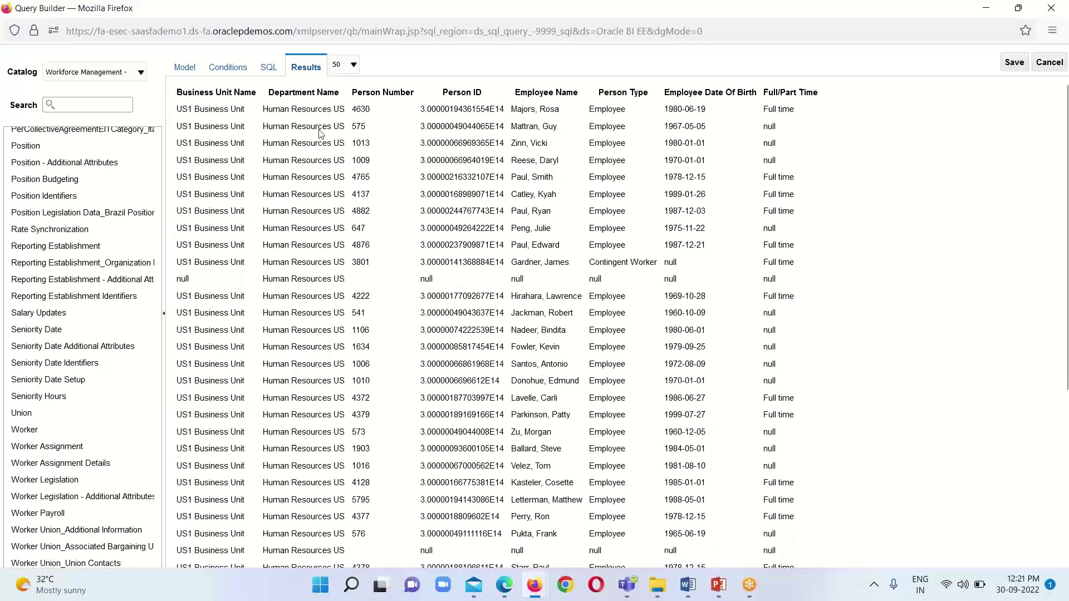
scroll(331, 308, down, 4)
scroll(332, 308, up, 4)
Step: Save the query into the Employee Info data set, confirm the data set and create the P_DEPARTMENT parameter from its bind variable
click(1014, 62)
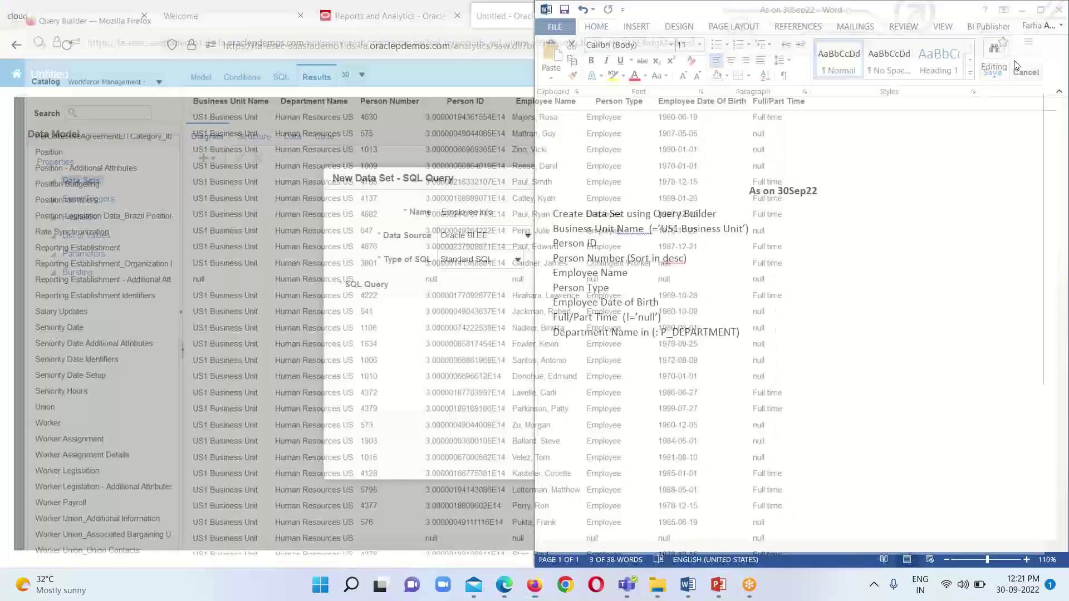
click(491, 122)
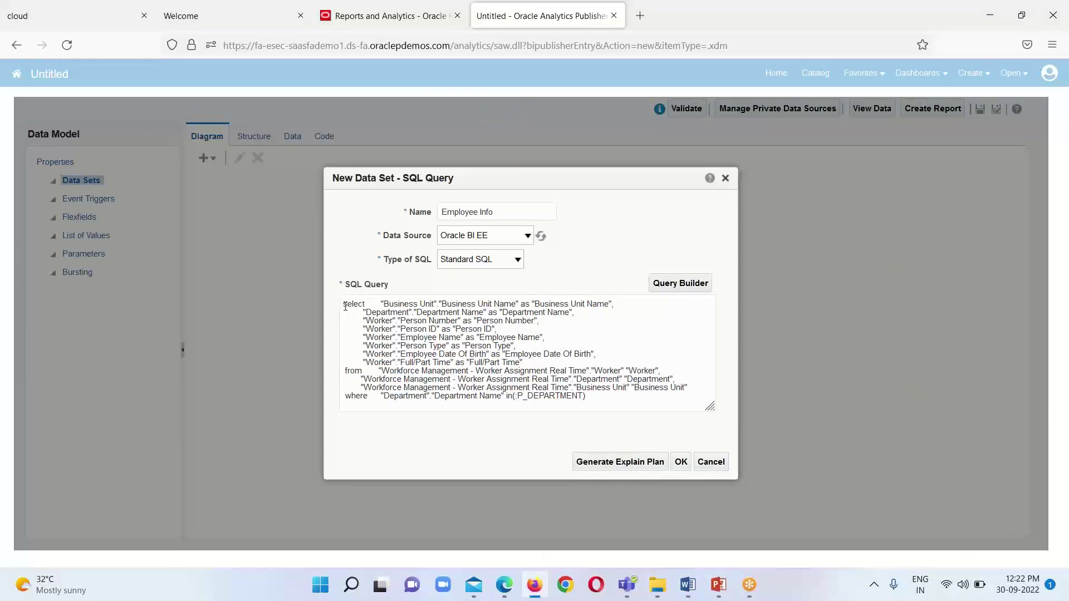
click(683, 466)
click(680, 462)
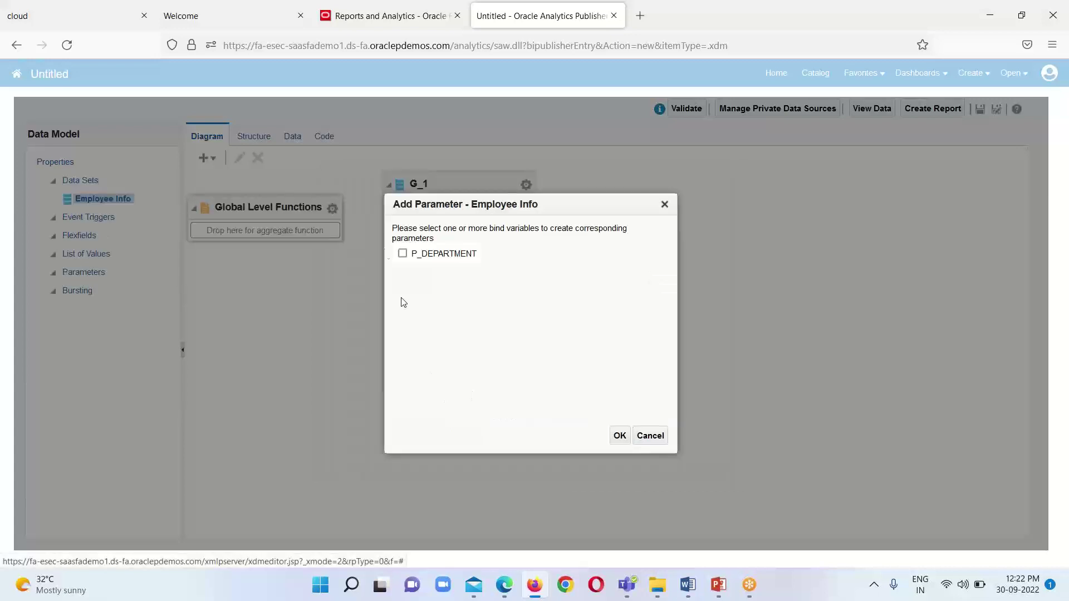
click(402, 253)
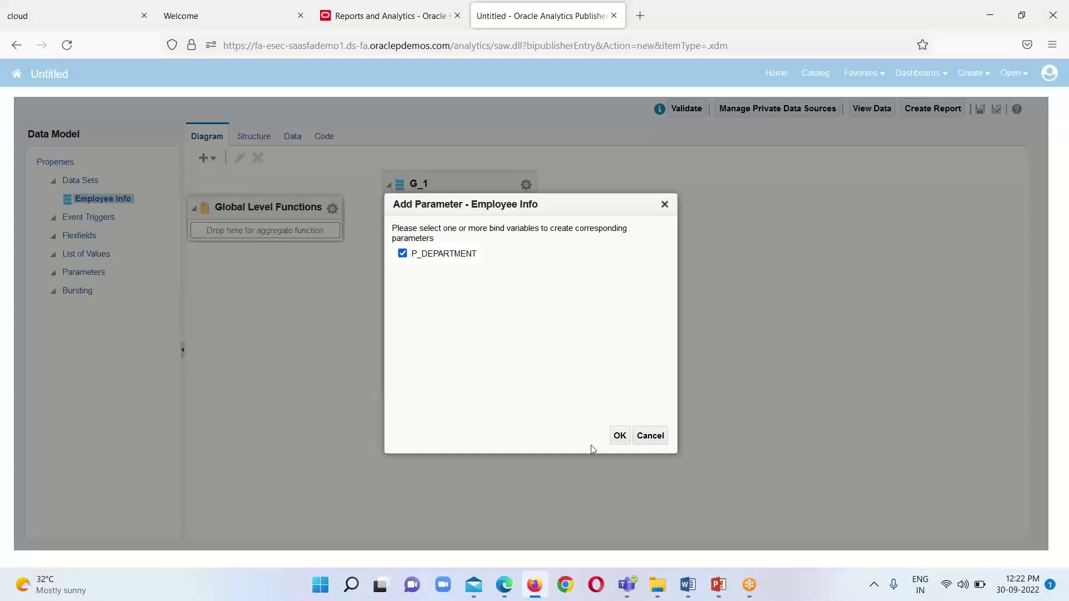
click(619, 436)
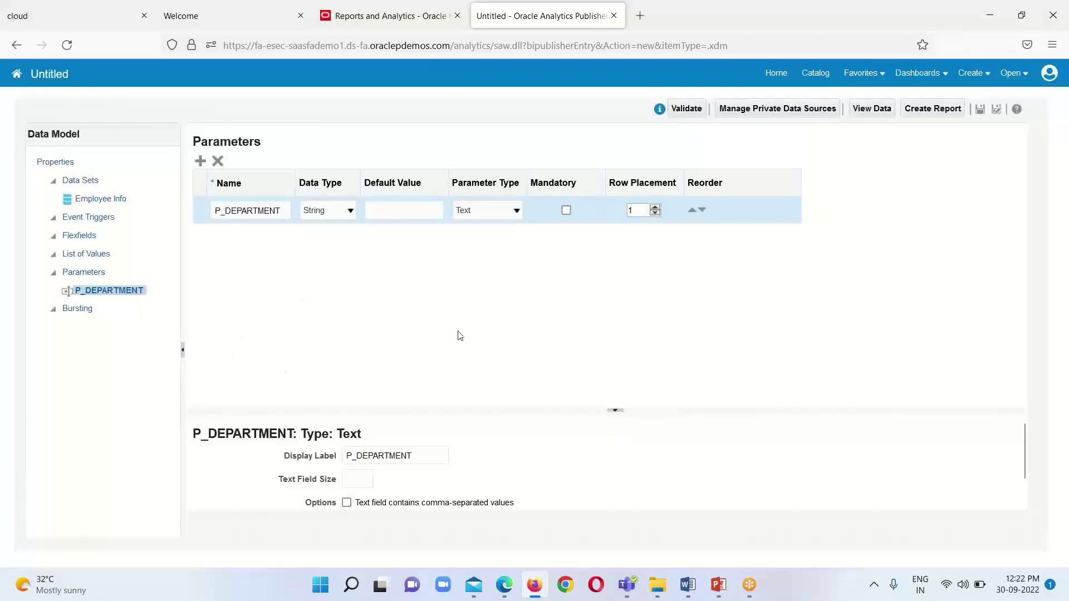
Step: Set the display label of the P_DEPARTMENT parameter to Enter Department
drag(555, 410, 577, 281)
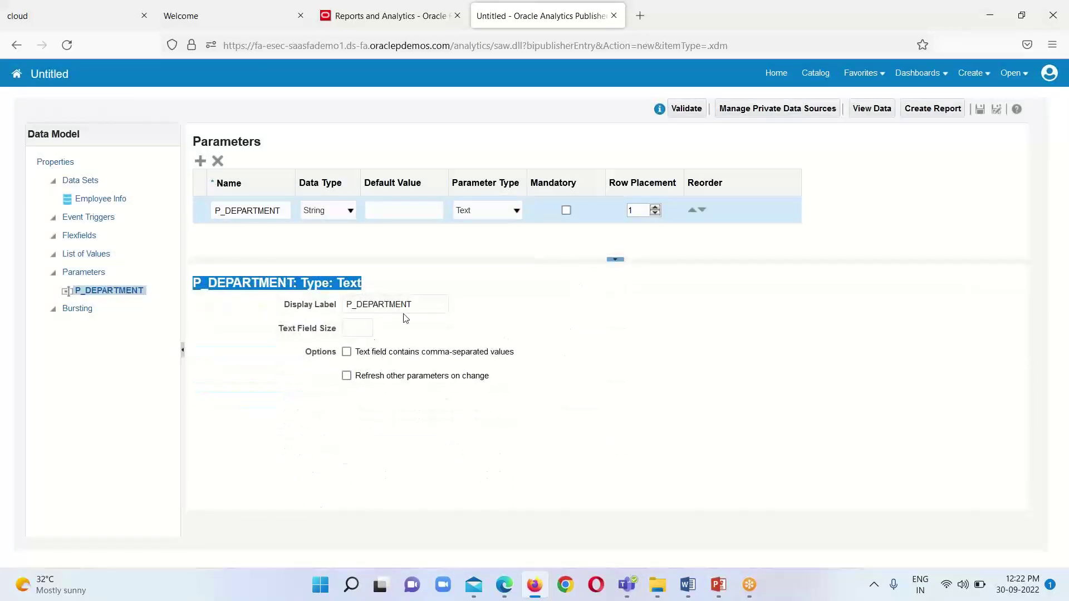
click(428, 304)
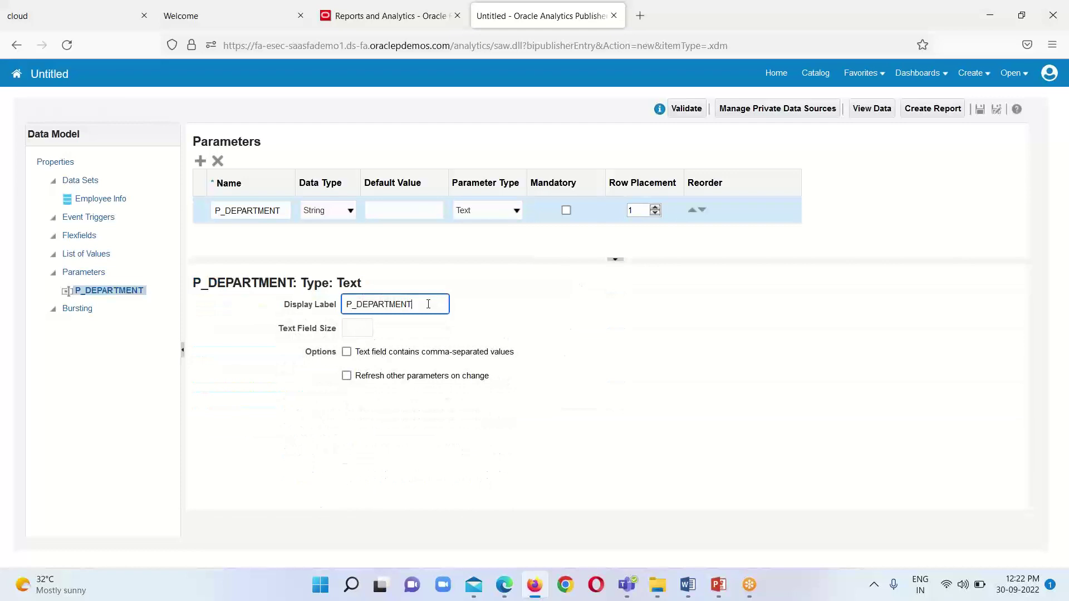
key(BackSpace)
key(BackSpace)
key(BackSpace)
key(BackSpace)
key(BackSpace)
key(BackSpace)
key(BackSpace)
key(BackSpace)
key(BackSpace)
key(BackSpace)
key(BackSpace)
key(BackSpace)
text(Enter Department)
Step: Open the data model's data view and run it with Human Resouces US as the department value
click(869, 109)
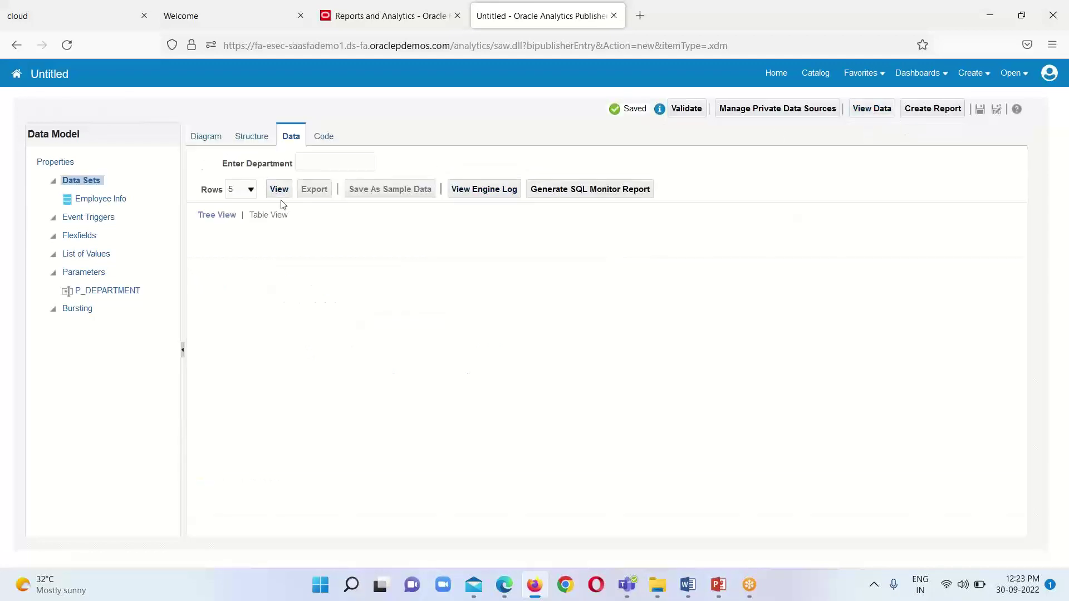
click(335, 161)
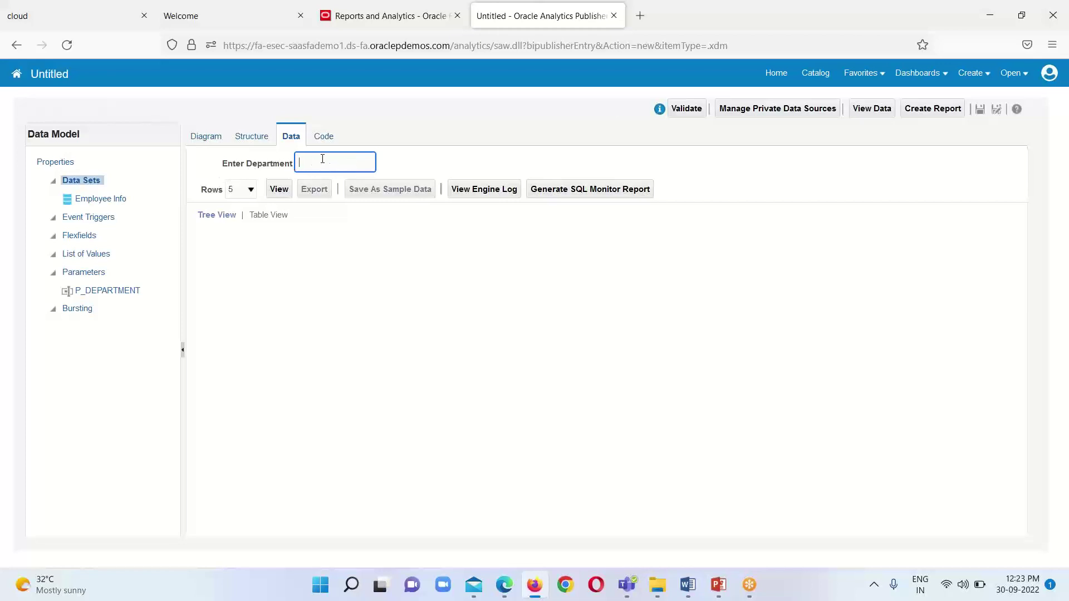
text(Human Resouces US)
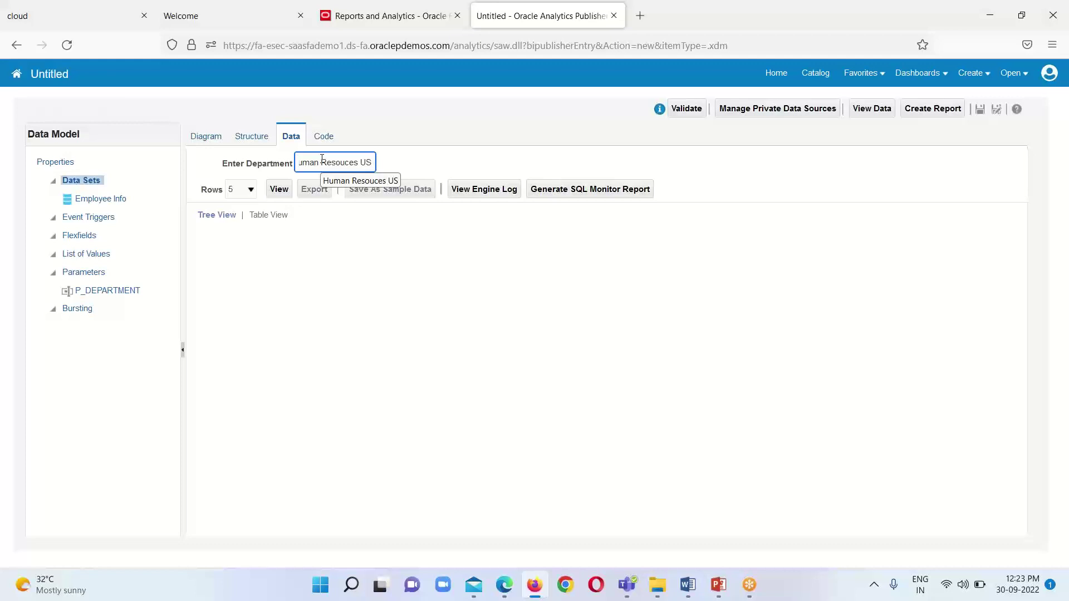
click(277, 192)
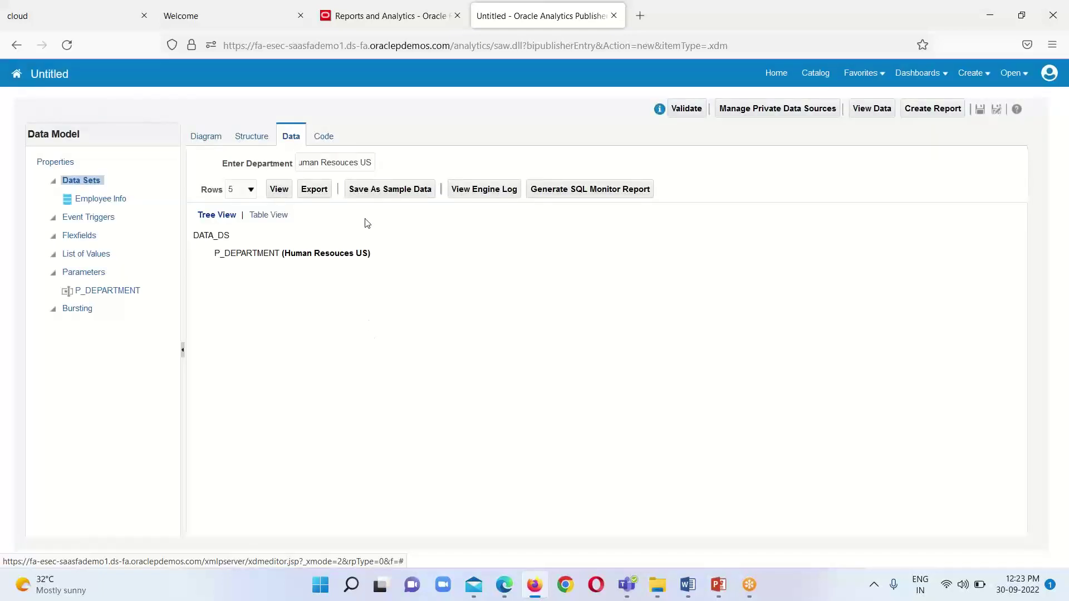
Step: Replace the department value with Human Resources CA and view the data again
click(342, 163)
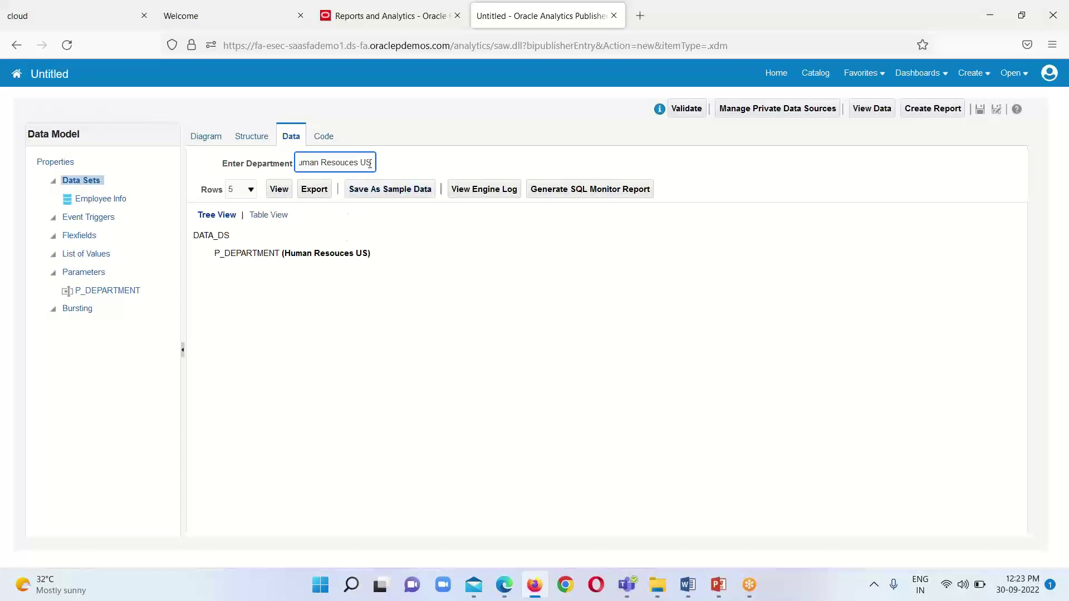
key(End)
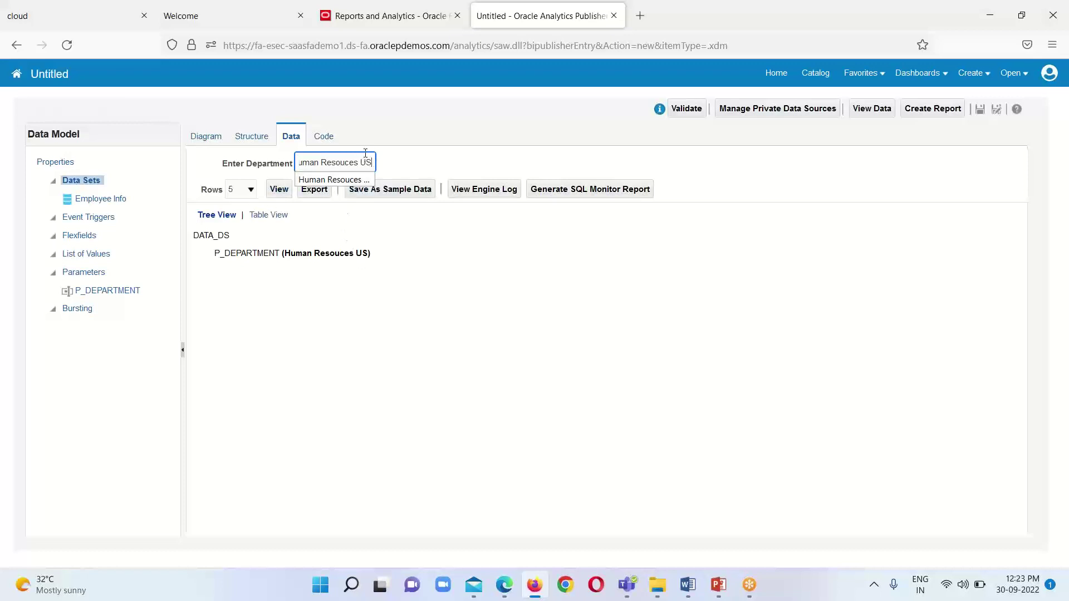
key(BackSpace)
key(BackSpace)
key(BackSpace)
key(BackSpace)
key(BackSpace)
key(BackSpace)
key(BackSpace)
key(BackSpace)
key(BackSpace)
key(BackSpace)
key(BackSpace)
key(BackSpace)
key(BackSpace)
key(BackSpace)
key(BackSpace)
key(BackSpace)
key(BackSpace)
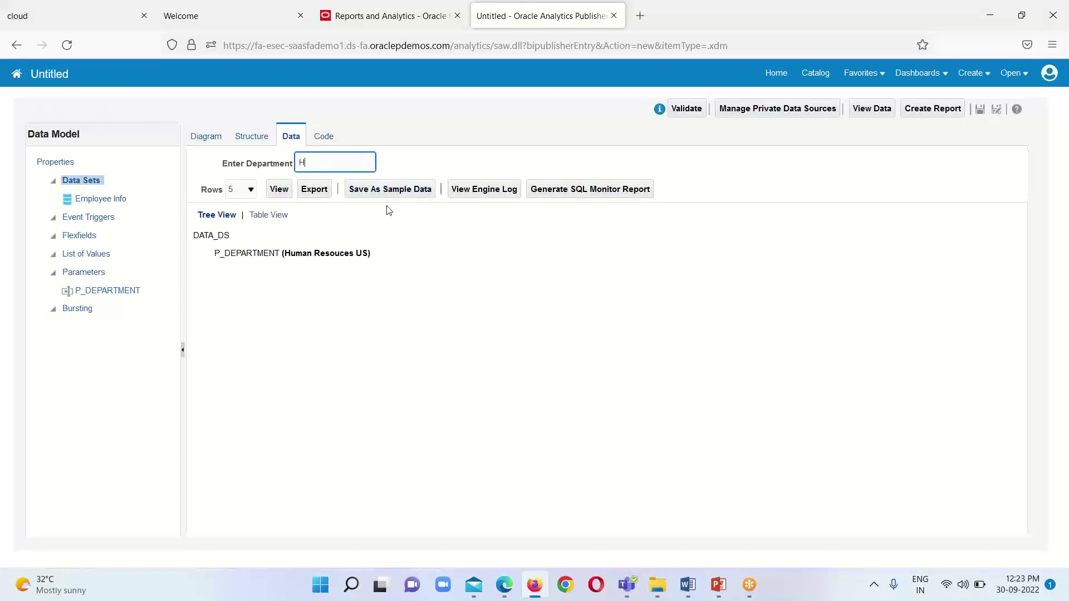
text(Human)
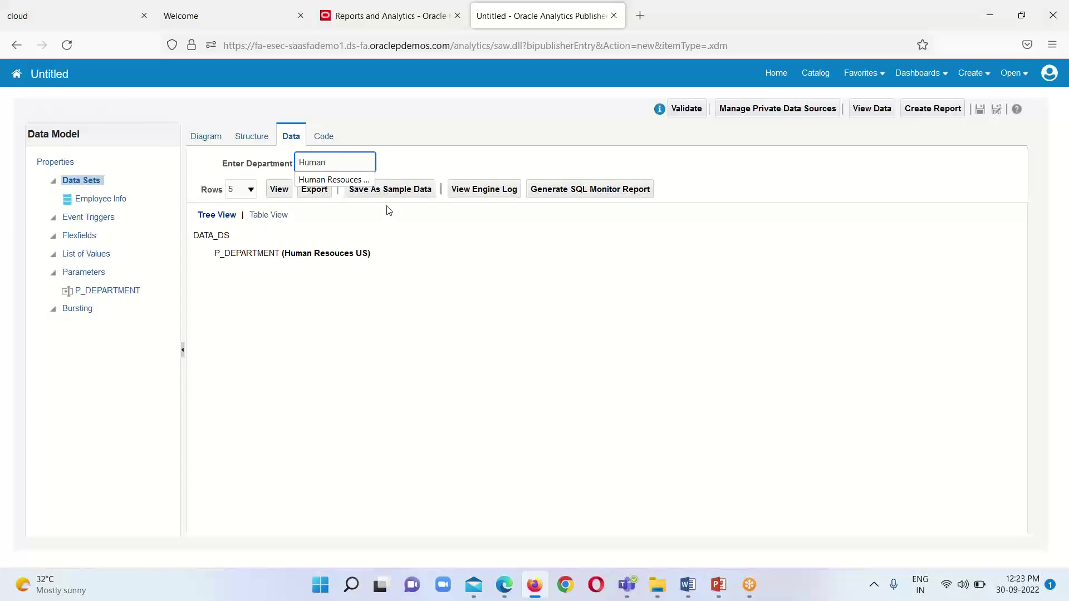
text( Resour)
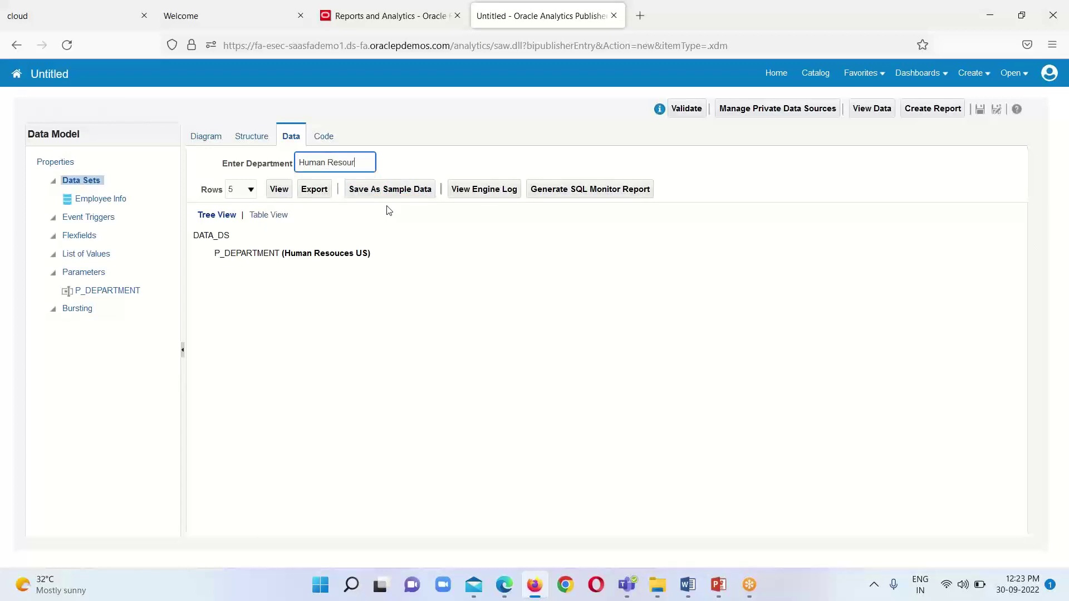
text(ces CA)
click(279, 190)
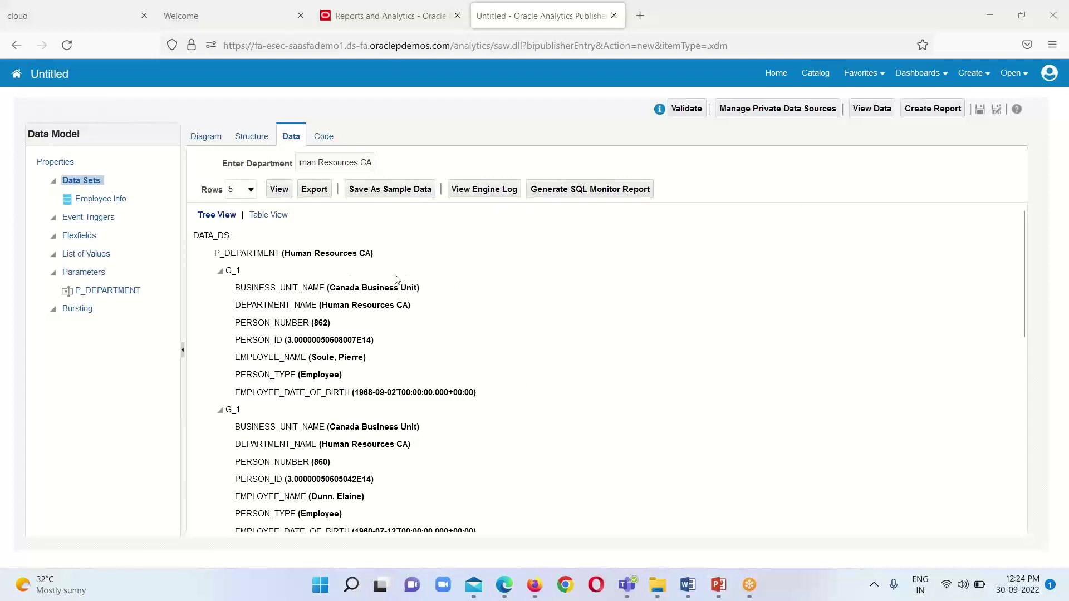
Step: Look through the employee records in the tree output and switch the results to Table View
scroll(568, 383, down, 1)
scroll(569, 382, down, 2)
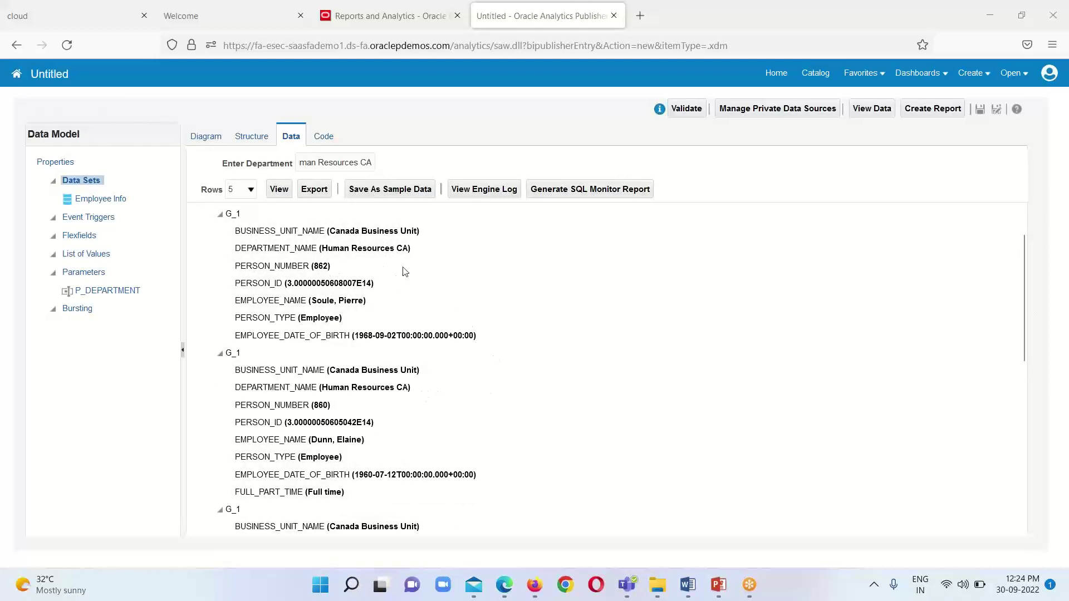
scroll(404, 417, down, 2)
scroll(492, 456, up, 5)
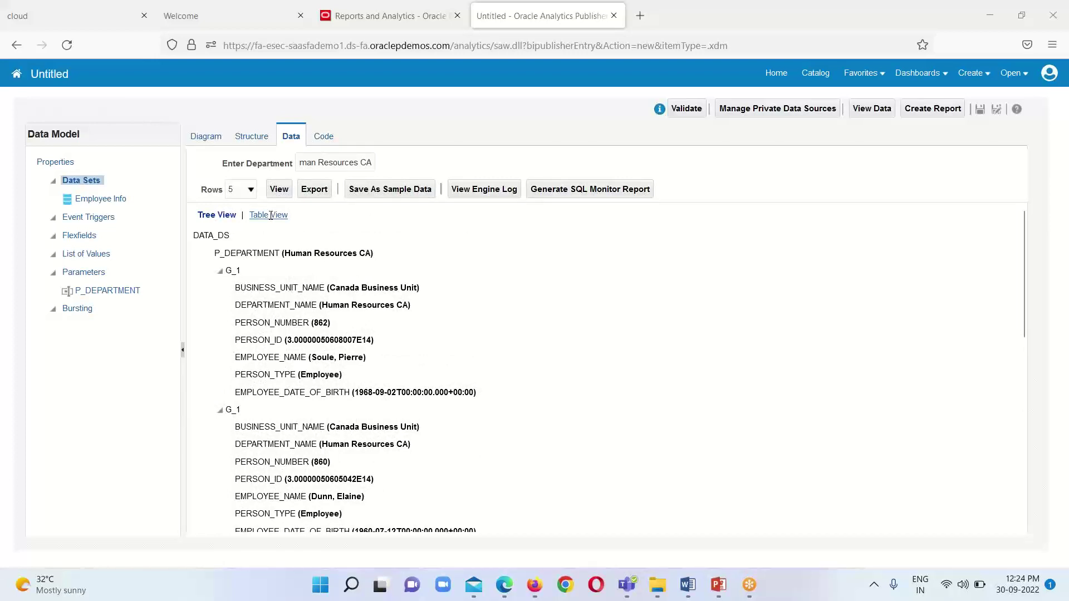
click(270, 216)
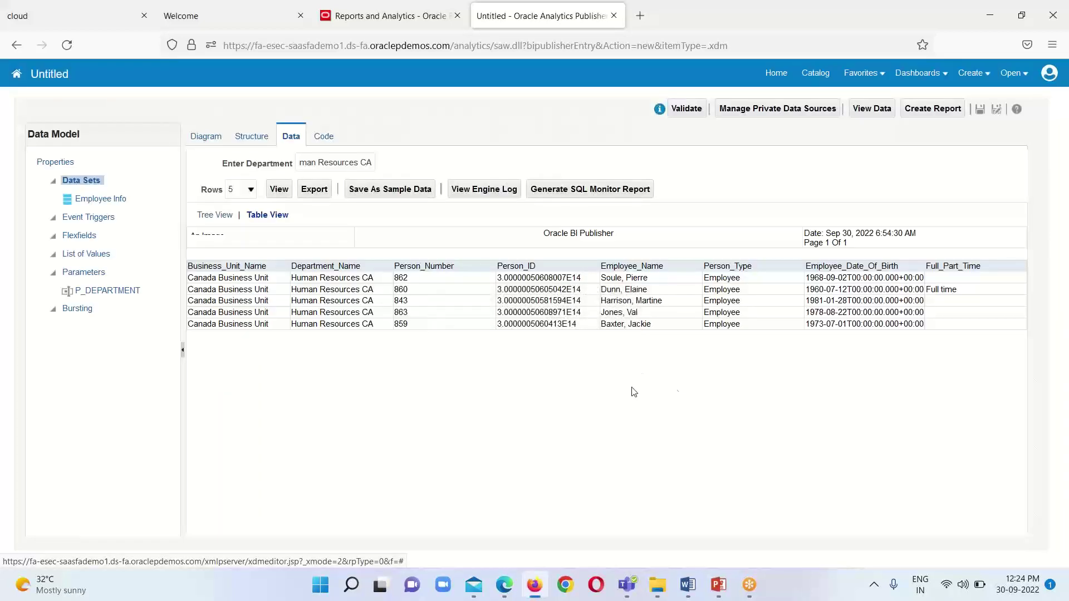
Step: Set the number of rows to 100 and reload the Human Resources CA data
click(237, 190)
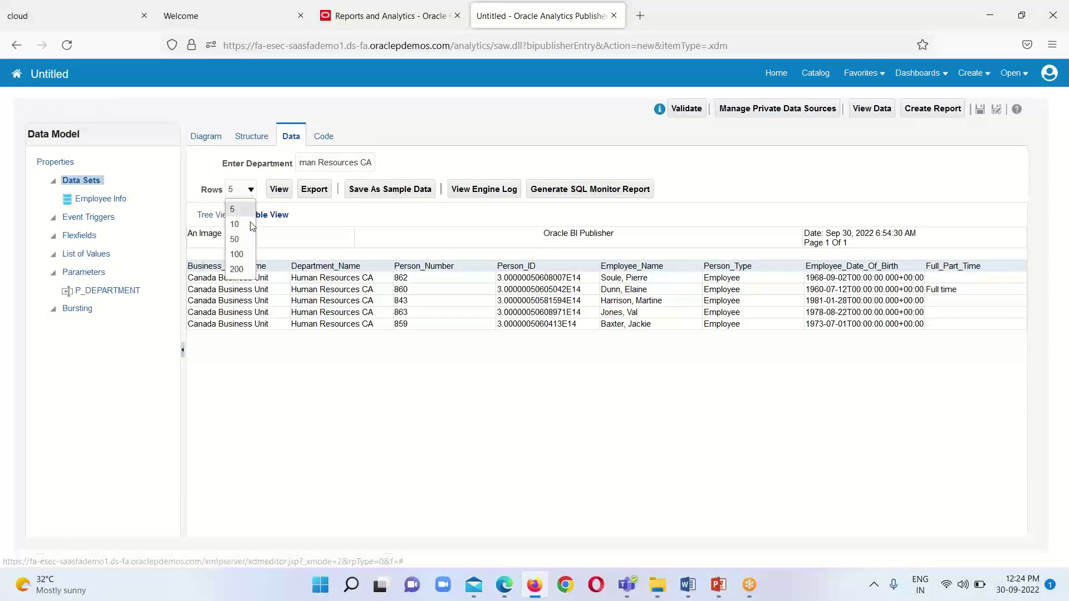
click(240, 255)
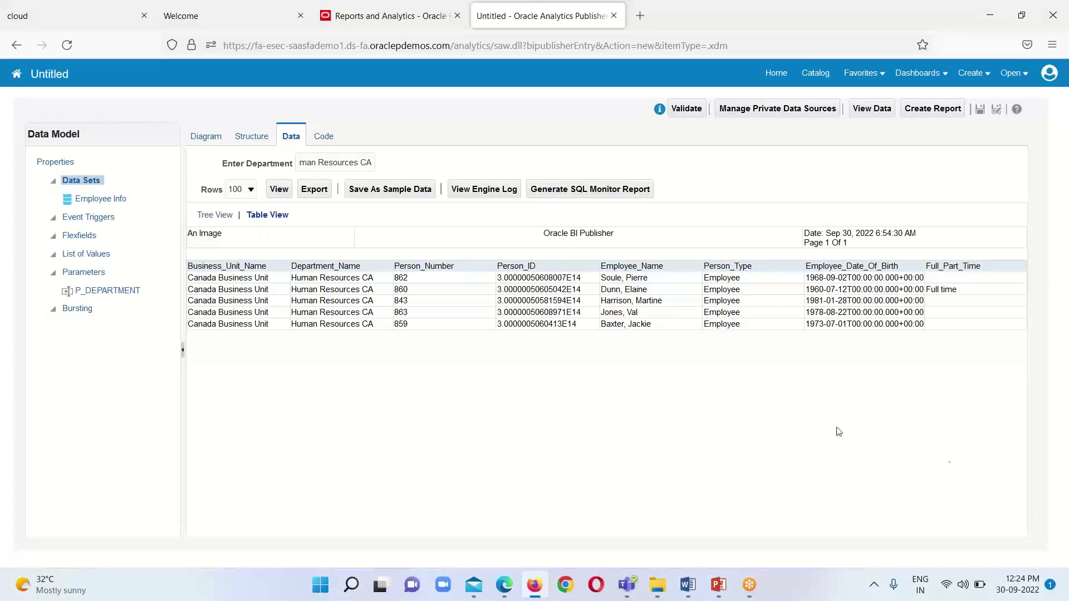
click(280, 190)
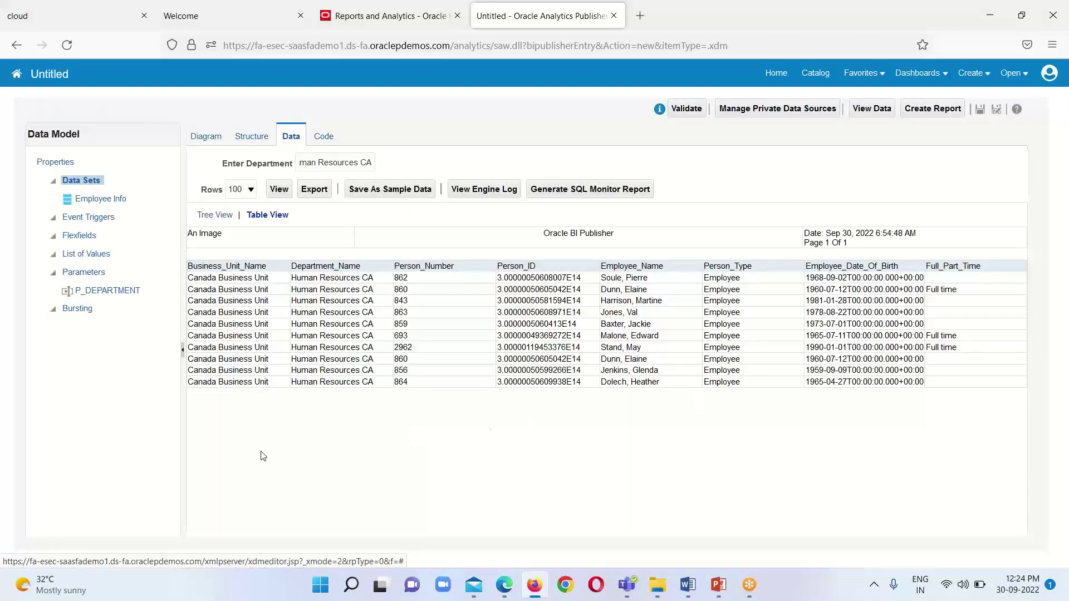
Step: Set the number of rows to 5 and reload the department's data
click(249, 190)
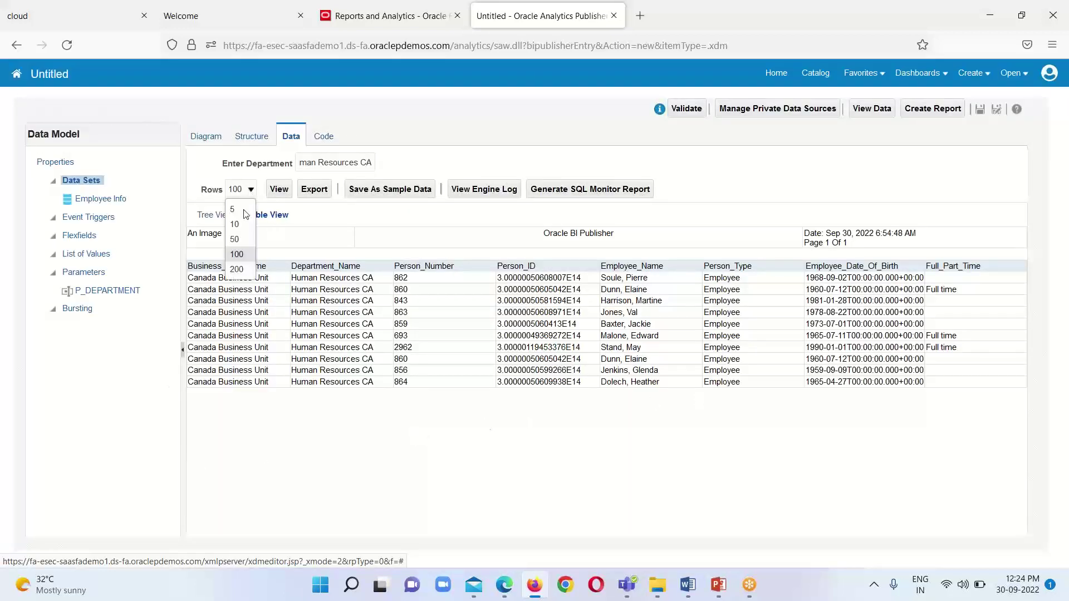
click(422, 473)
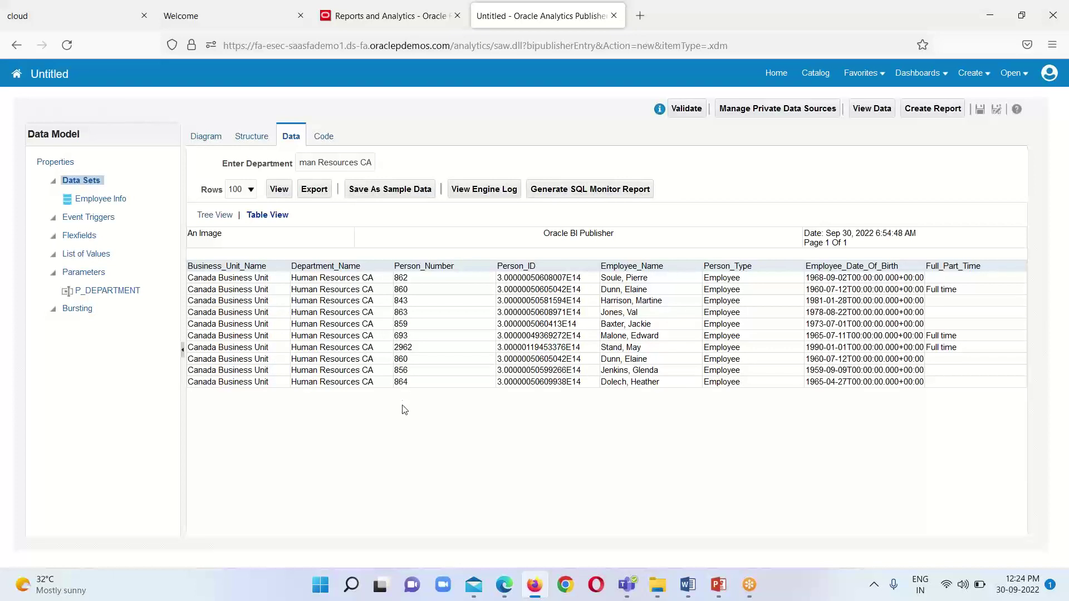
click(245, 190)
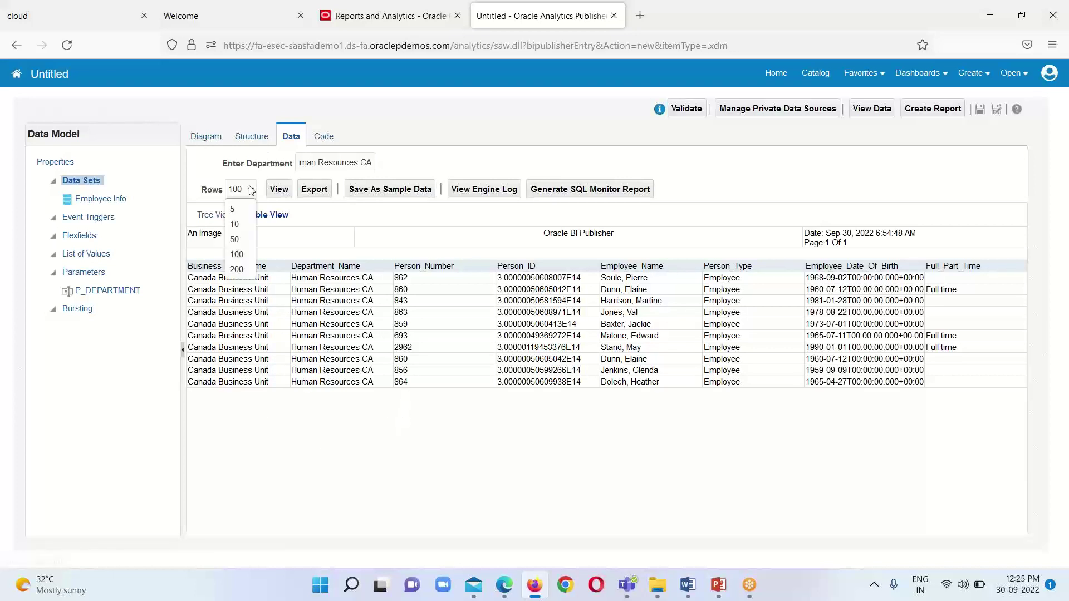
click(242, 208)
click(279, 190)
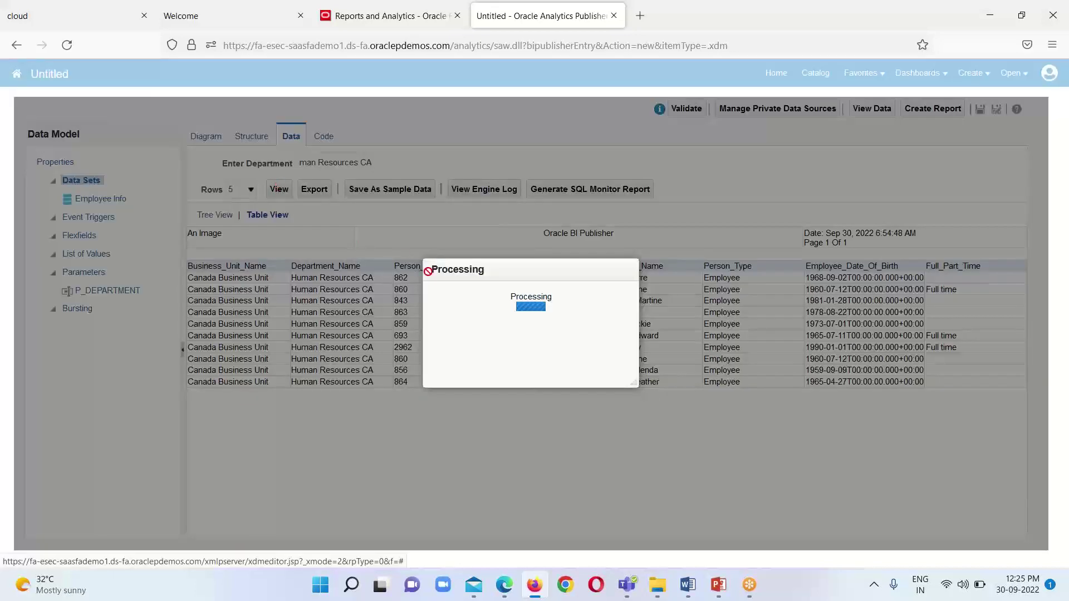